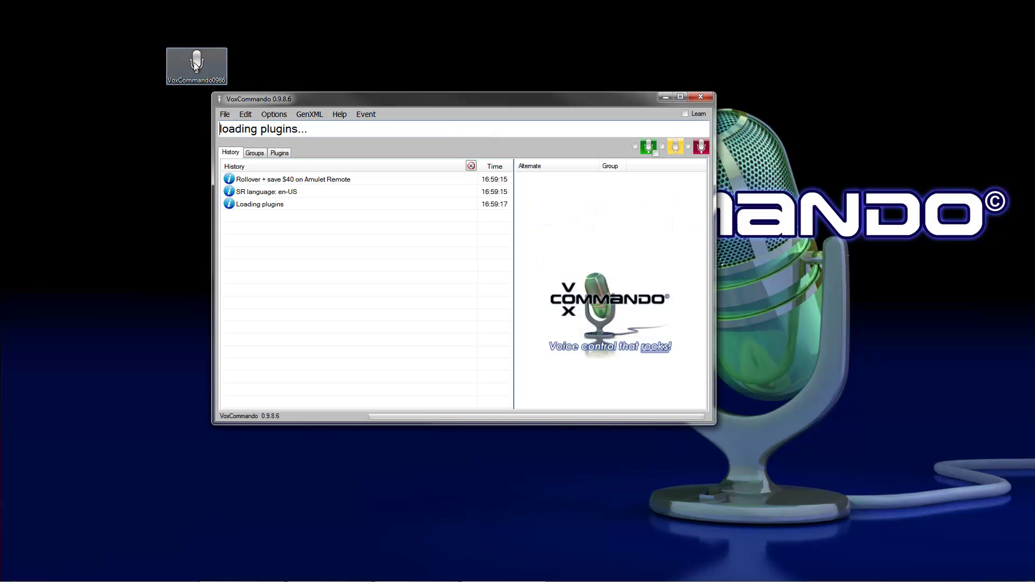
# Step: Switch listening off and, in the general options, add "yes" to the confirm phrases and "no" to the cancel phrases
pyautogui.click(701, 146)
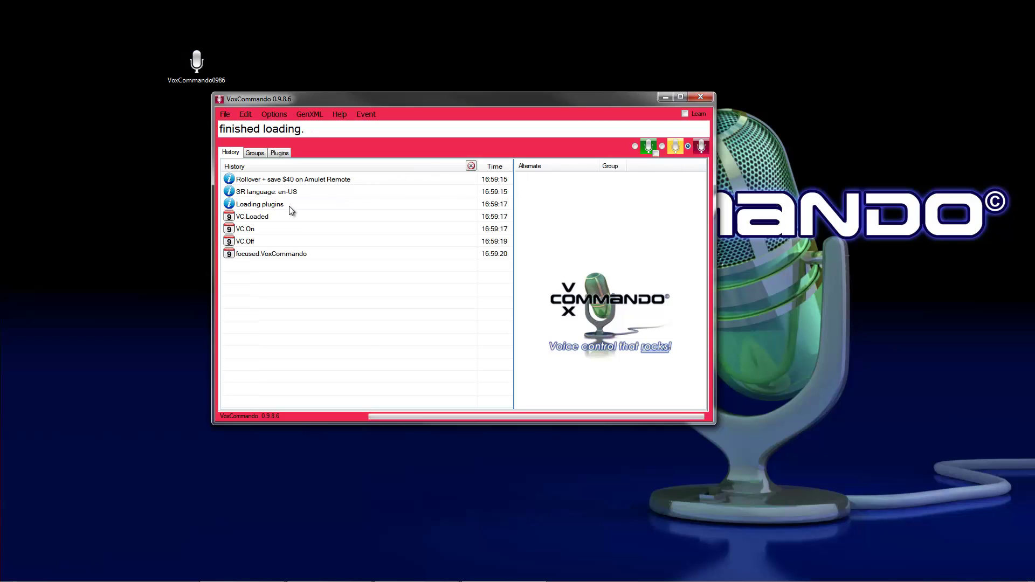
pyautogui.click(280, 113)
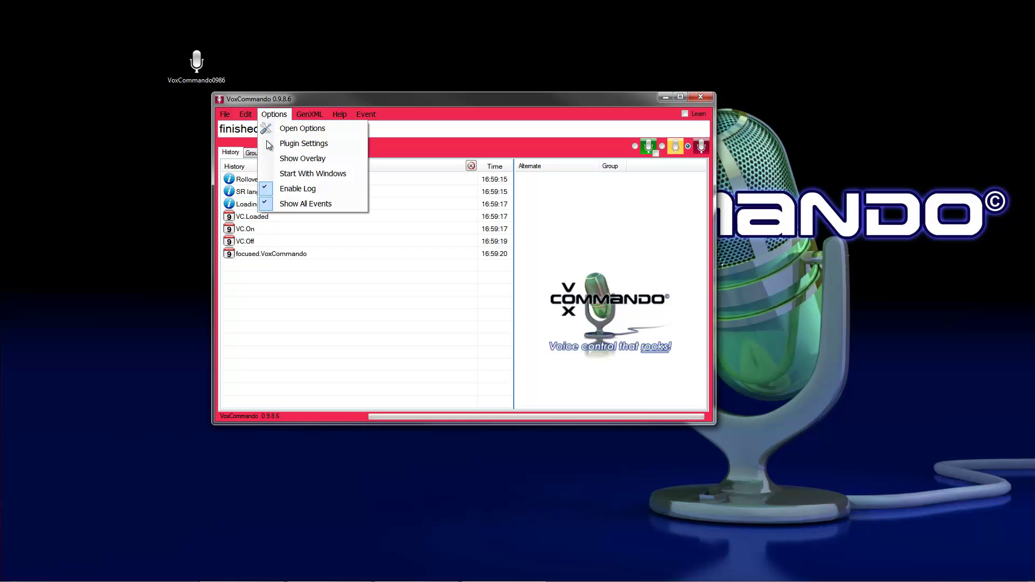
pyautogui.click(289, 126)
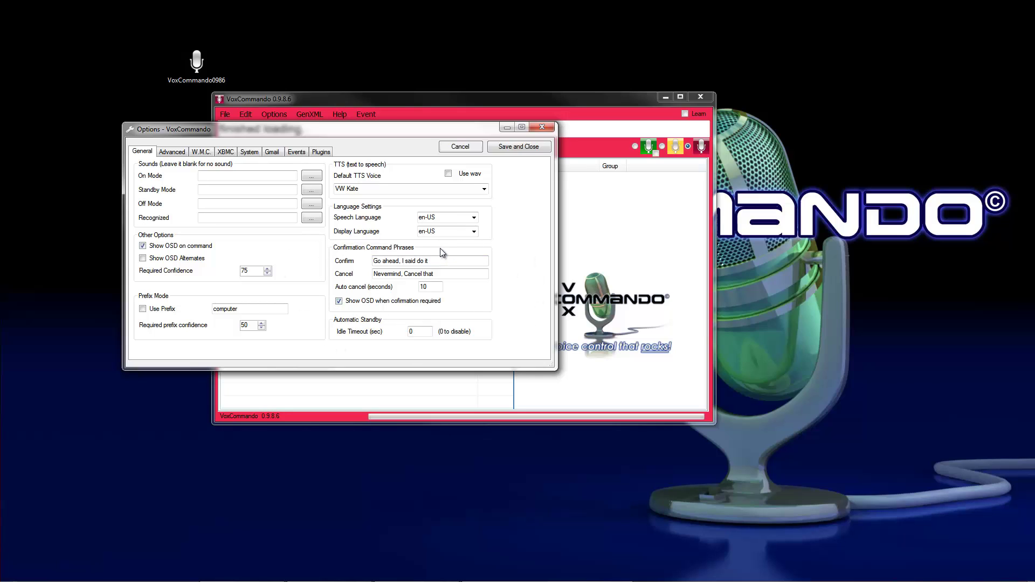
pyautogui.click(383, 260)
pyautogui.click(438, 262)
pyautogui.write(', yes')
pyautogui.click(449, 275)
pyautogui.write(', no')
# Step: Save the options and restart the program with listening switched off again
pyautogui.click(515, 150)
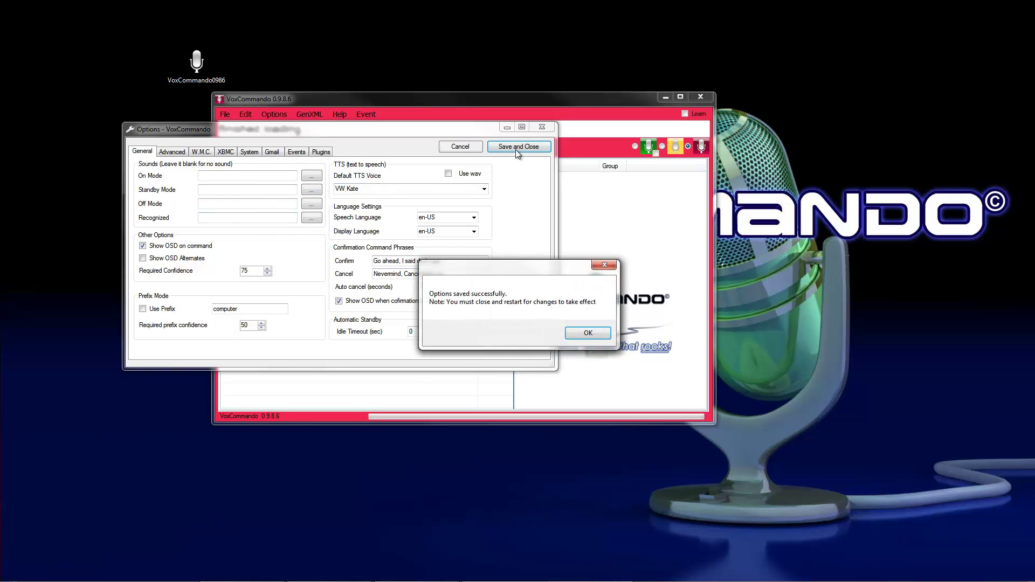
pyautogui.click(586, 334)
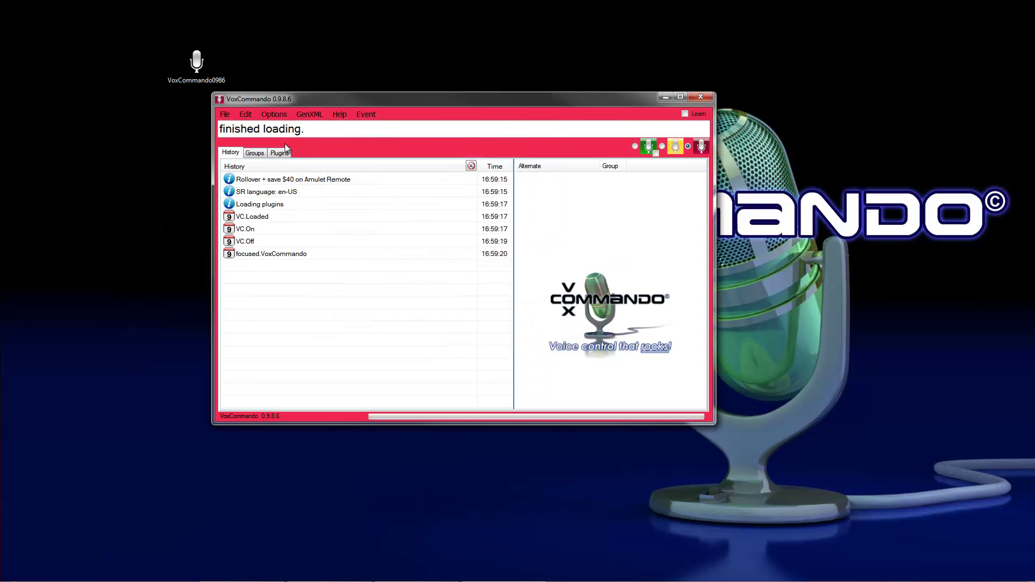
pyautogui.click(229, 119)
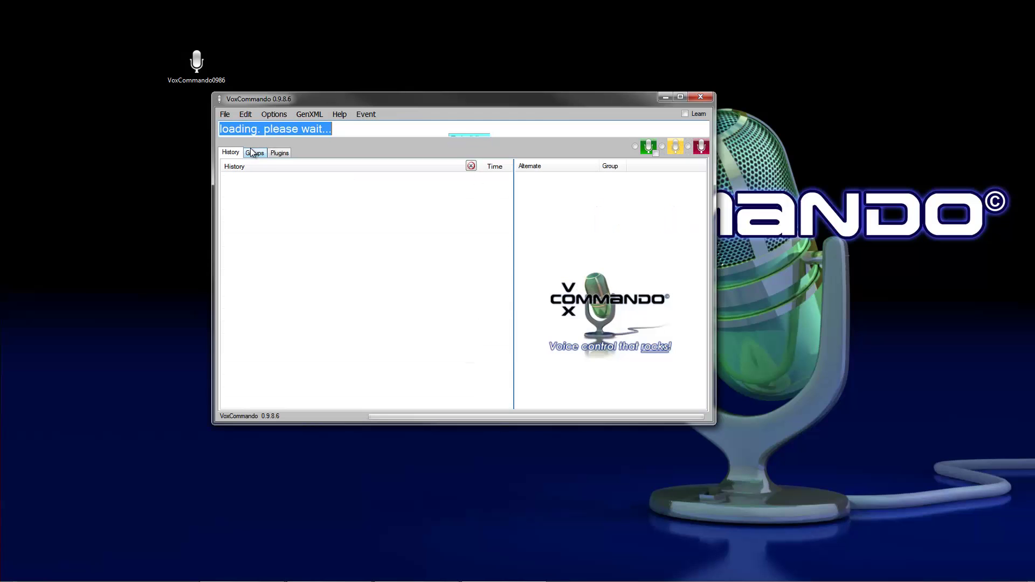
pyautogui.click(689, 146)
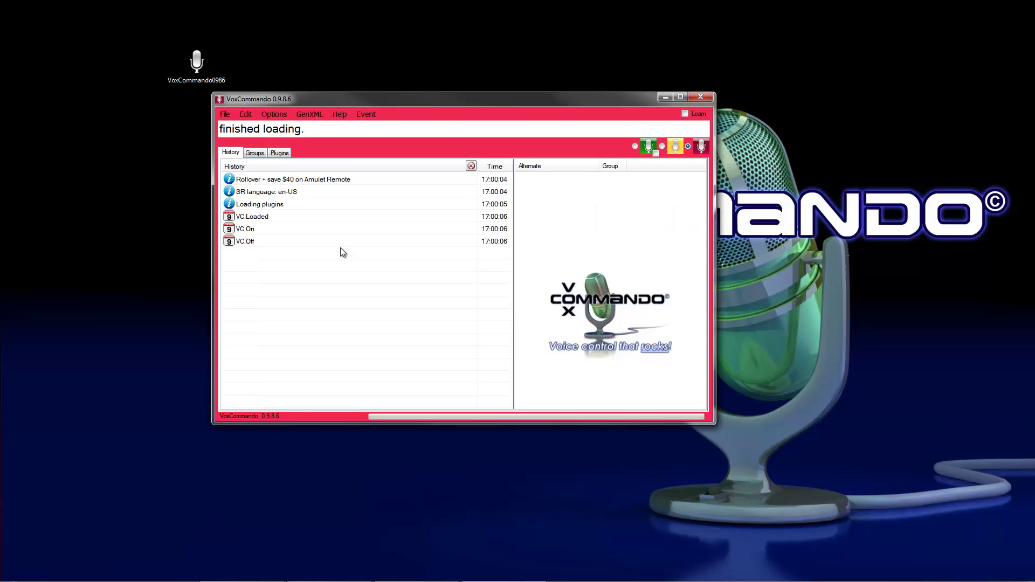
# Step: Open the voice command editor and add a new command group named "confirm test"
pyautogui.click(243, 116)
pyautogui.moveTo(216, 43); pyautogui.dragTo(409, 101)
pyautogui.rightClick(264, 174)
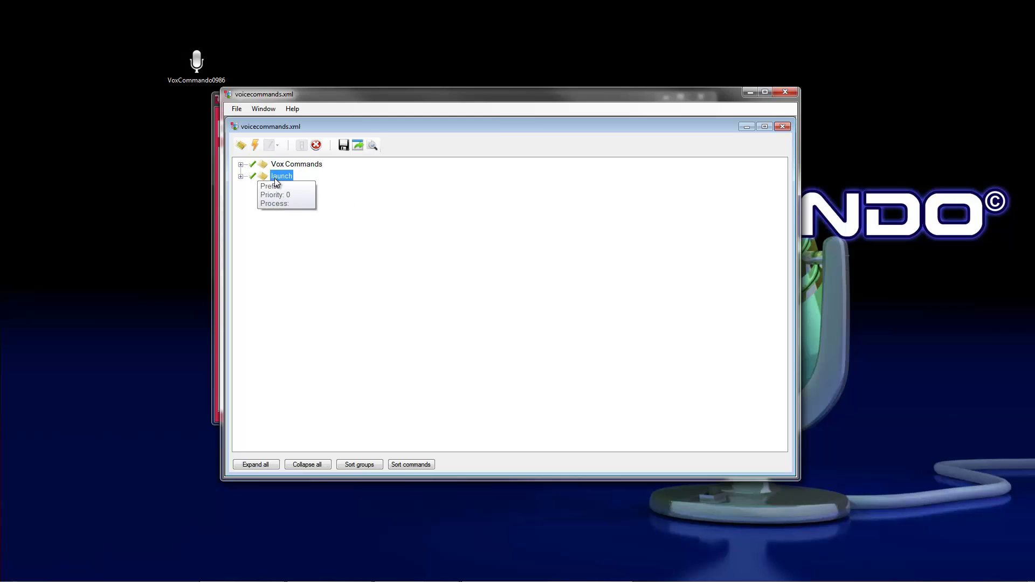
pyautogui.click(230, 154)
pyautogui.click(240, 145)
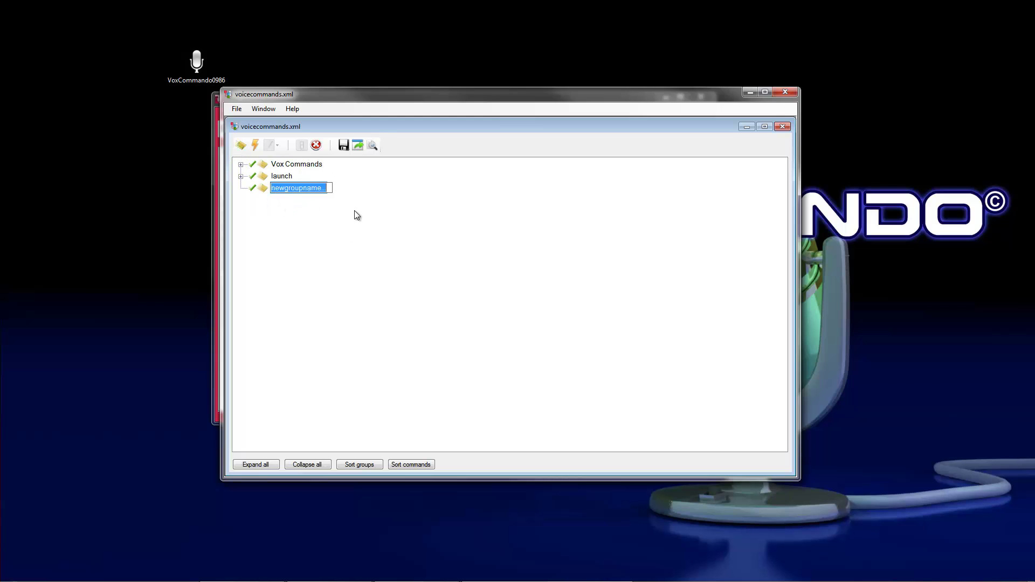
pyautogui.write('conf')
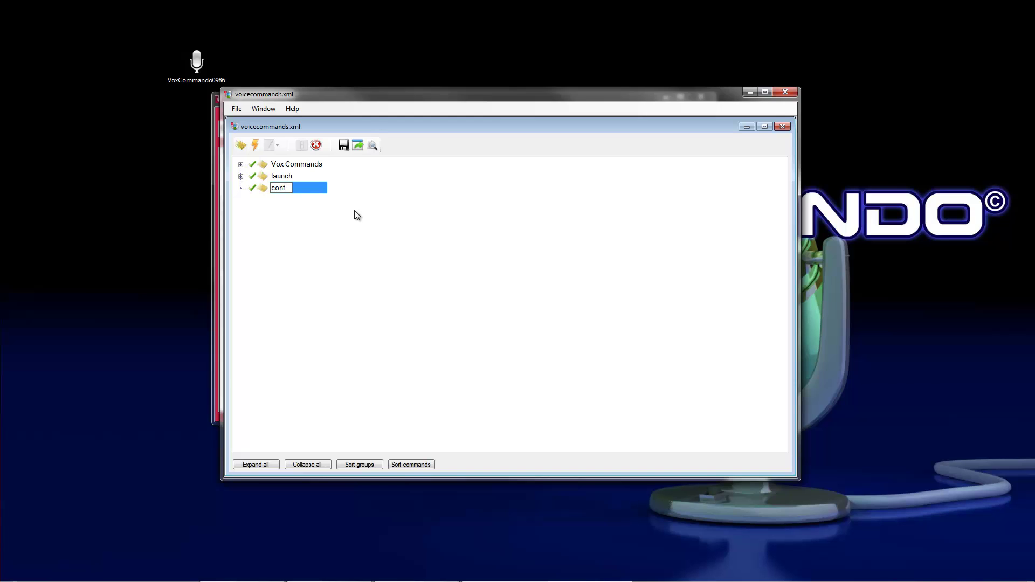
pyautogui.write('irm test')
pyautogui.press('Return')
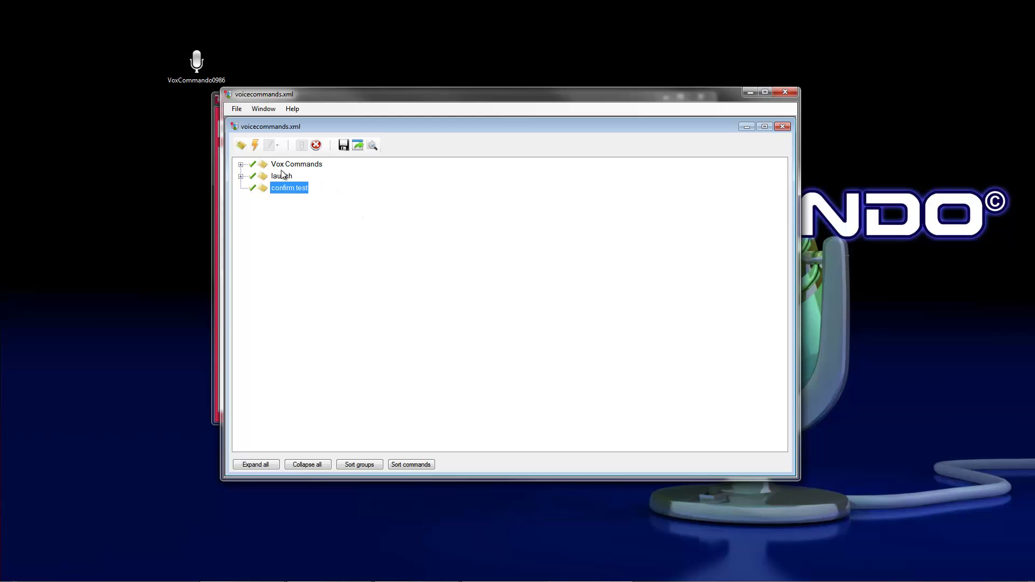
# Step: Add a command named "do anything" to the confirm test group and give it the phrase "do anything"
pyautogui.click(256, 146)
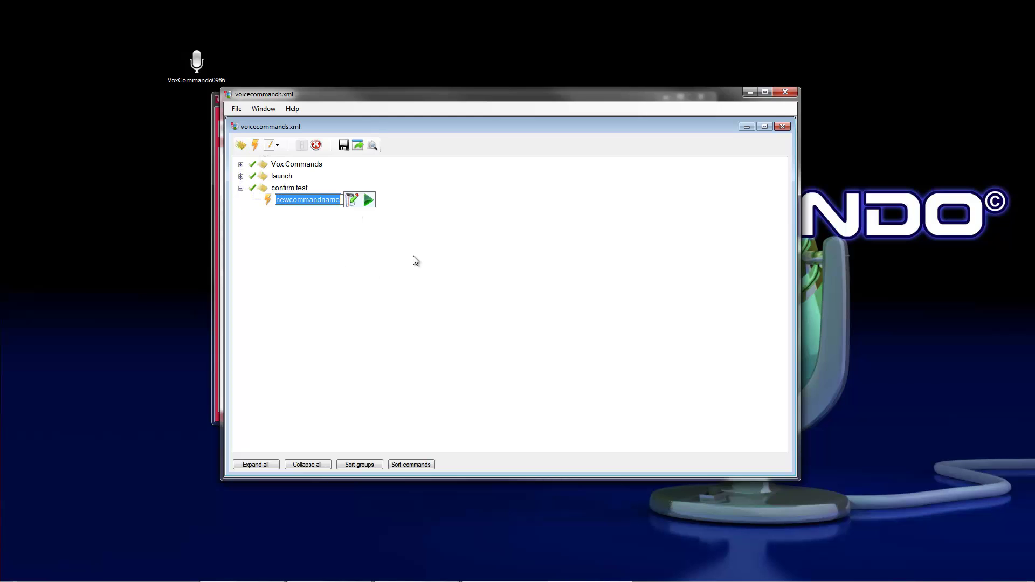
pyautogui.write('do anything')
pyautogui.press('Return')
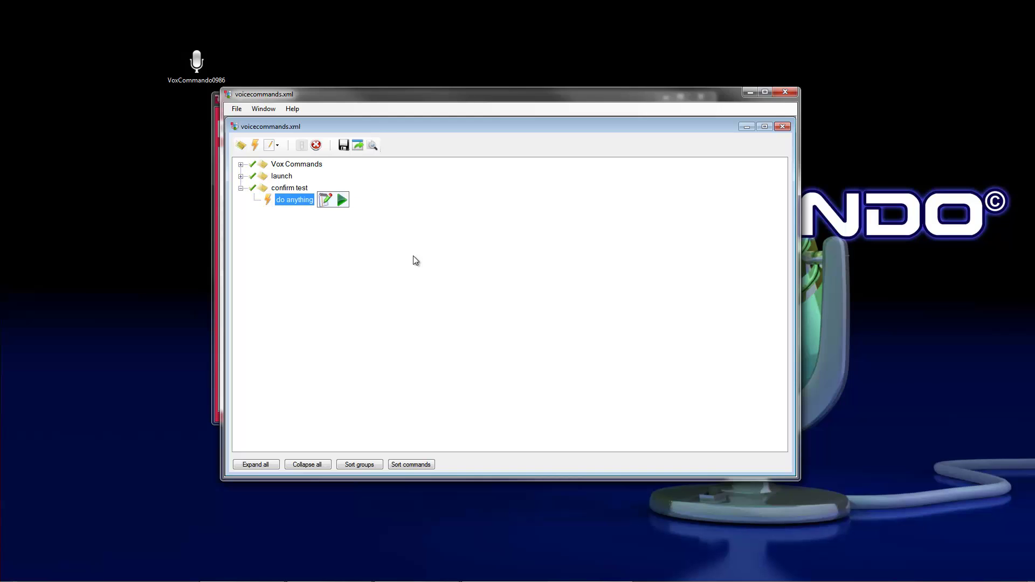
pyautogui.click(277, 146)
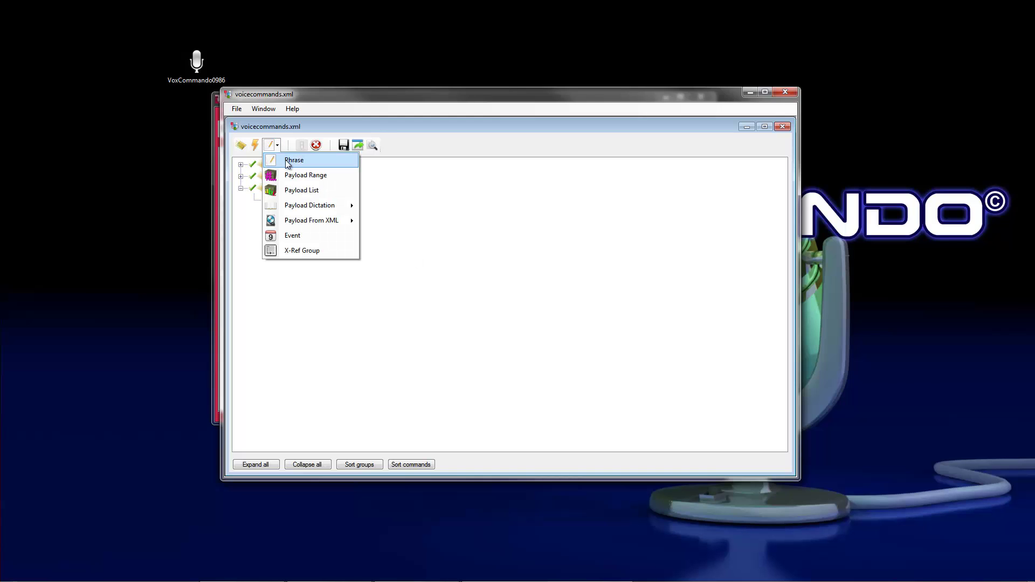
pyautogui.click(293, 158)
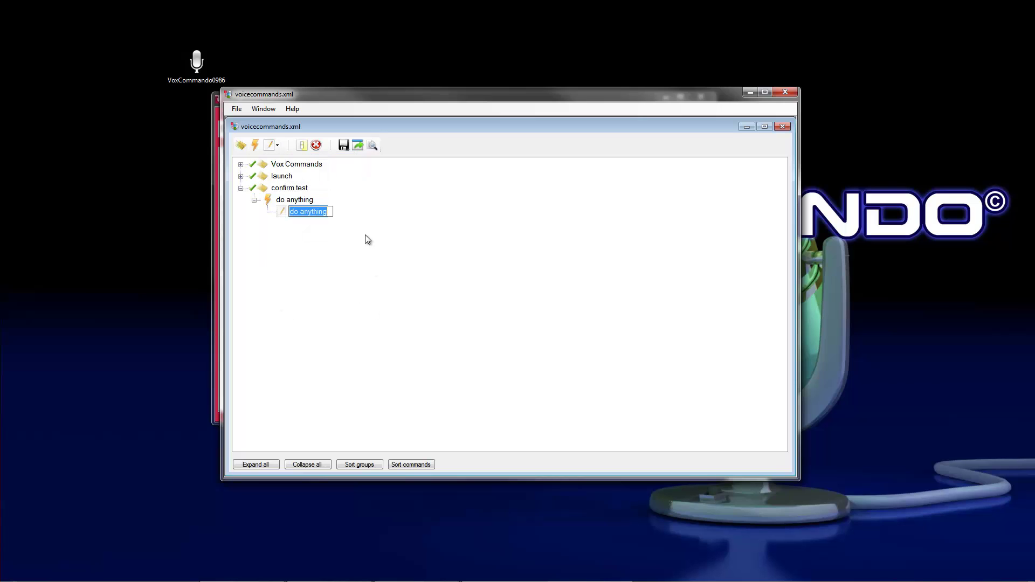
pyautogui.press('Return')
# Step: Edit the "do anything" command so that it must be confirmed before running
pyautogui.click(282, 200)
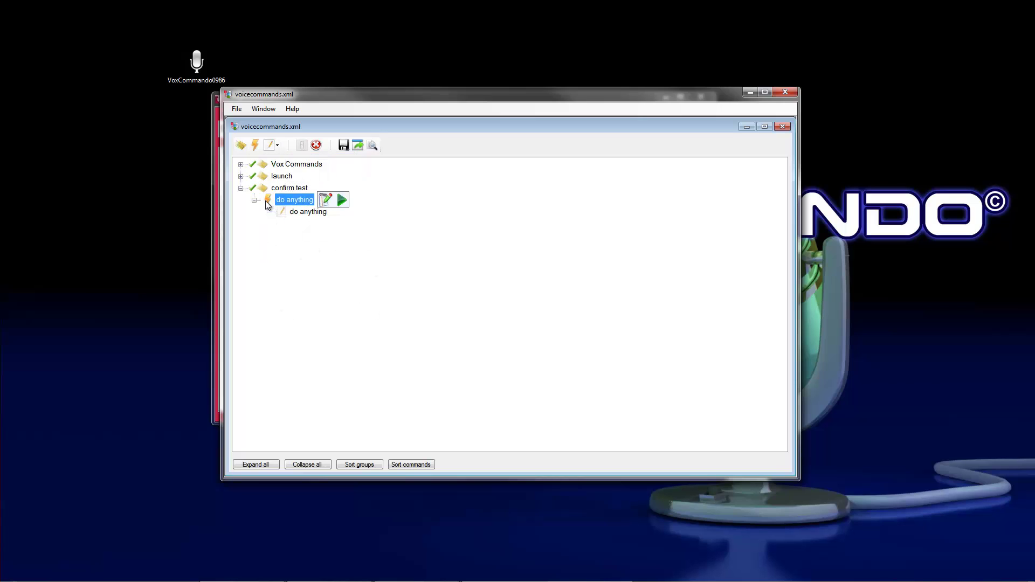
pyautogui.click(325, 201)
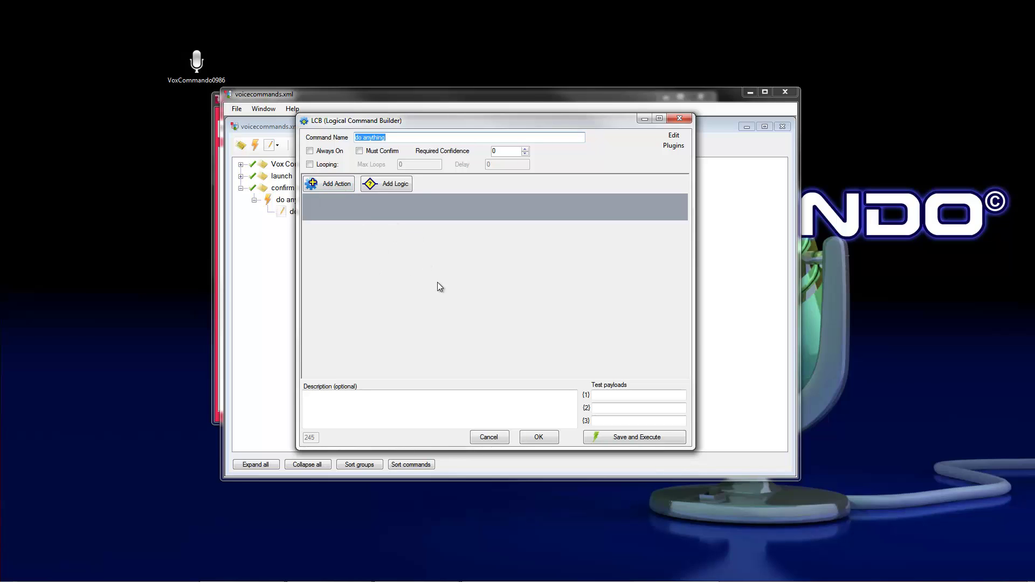
pyautogui.click(355, 151)
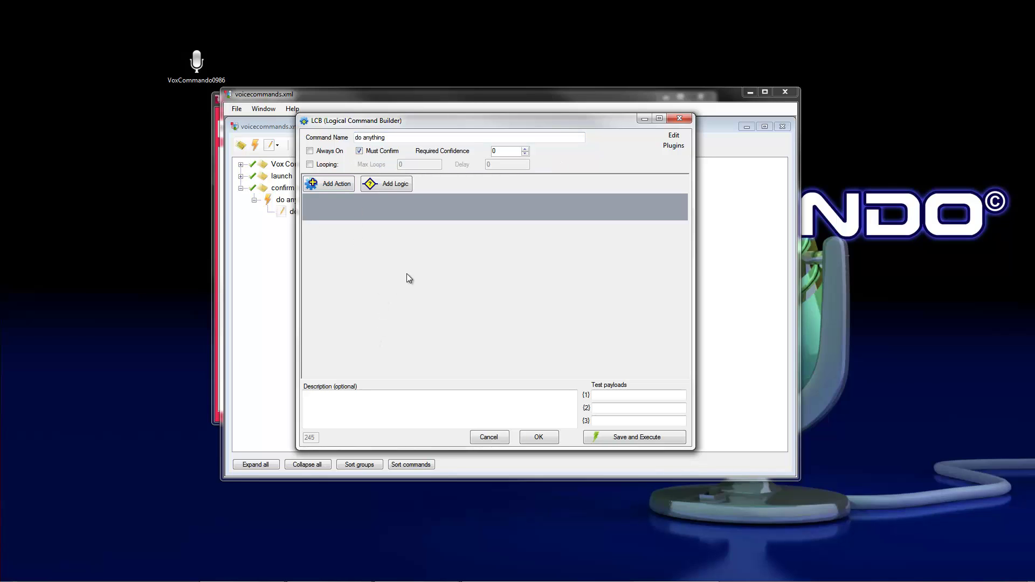
# Step: Add an OSD.ShowText action with the text "Hallo world" to the command
pyautogui.click(332, 186)
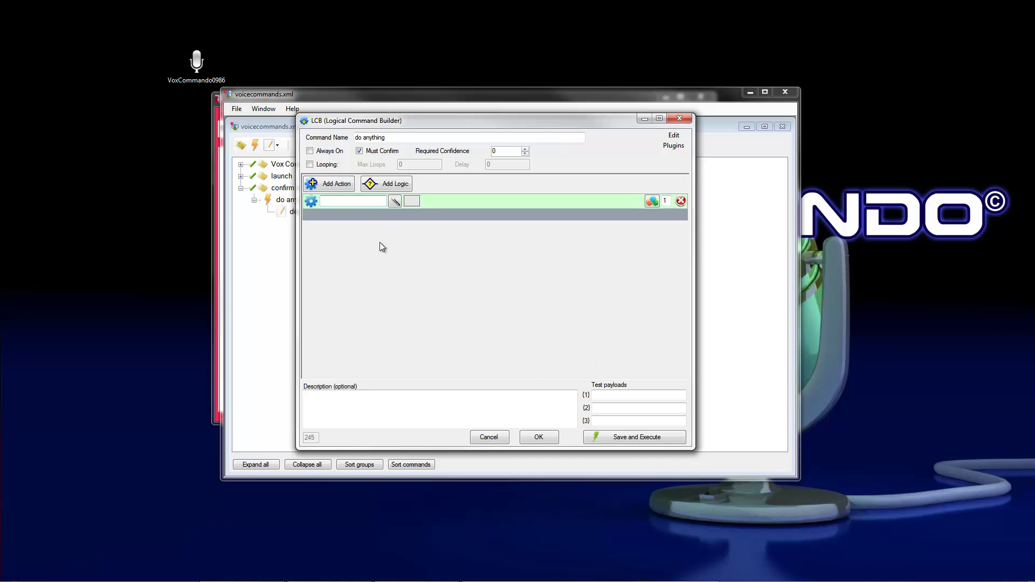
pyautogui.write('osd')
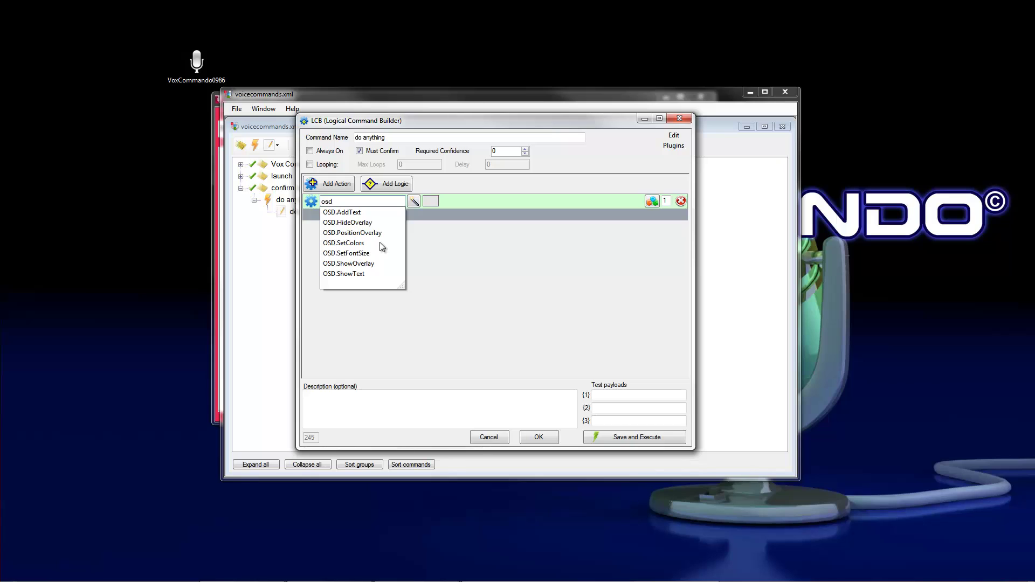
pyautogui.click(366, 270)
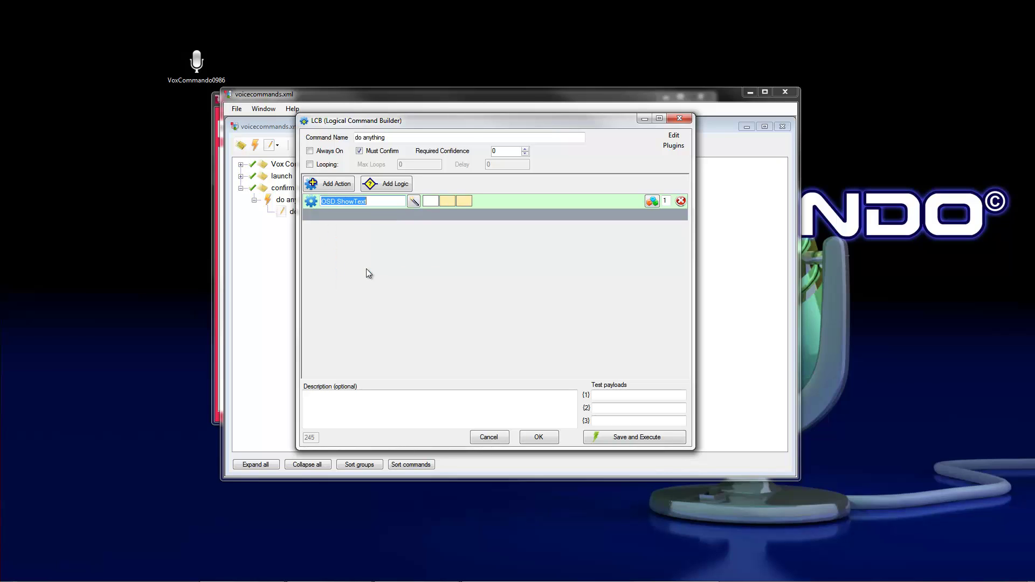
pyautogui.click(439, 199)
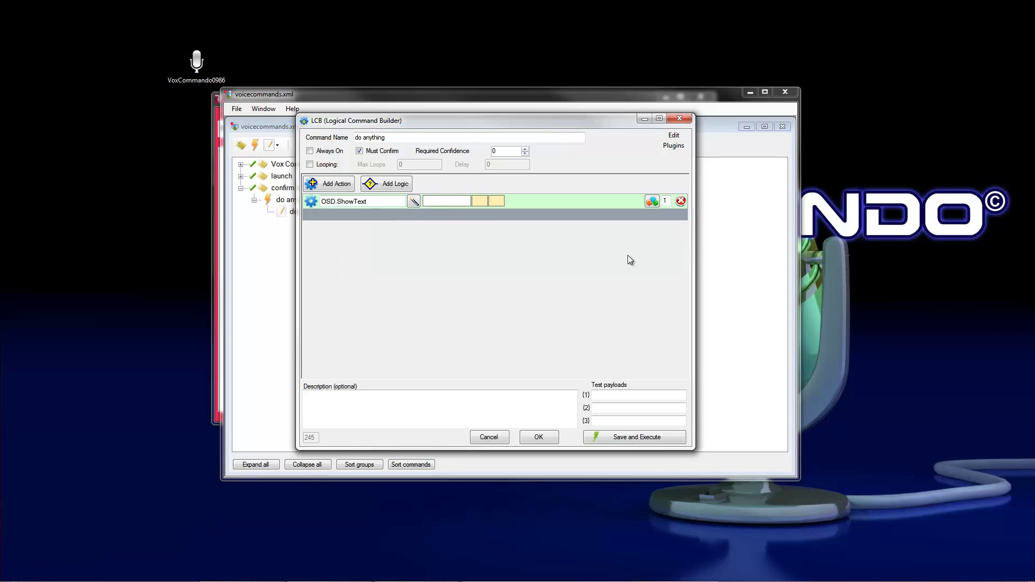
pyautogui.write('Hallo world')
# Step: Add a TTS.Speak action with the text "Hallo world" and accept the command's changes
pyautogui.click(329, 184)
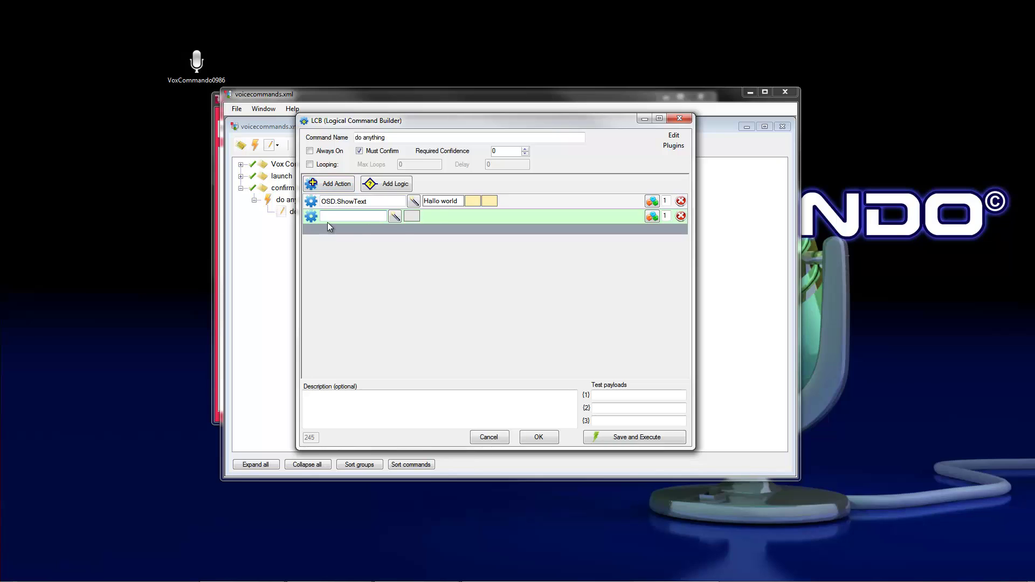
pyautogui.write('t')
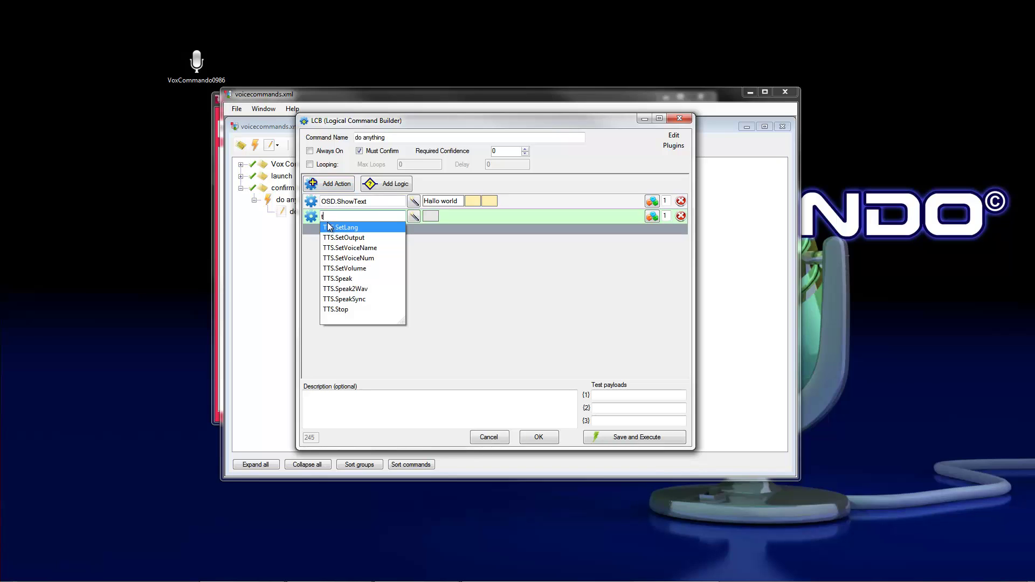
pyautogui.click(353, 278)
pyautogui.click(431, 216)
pyautogui.write('Hallo wo')
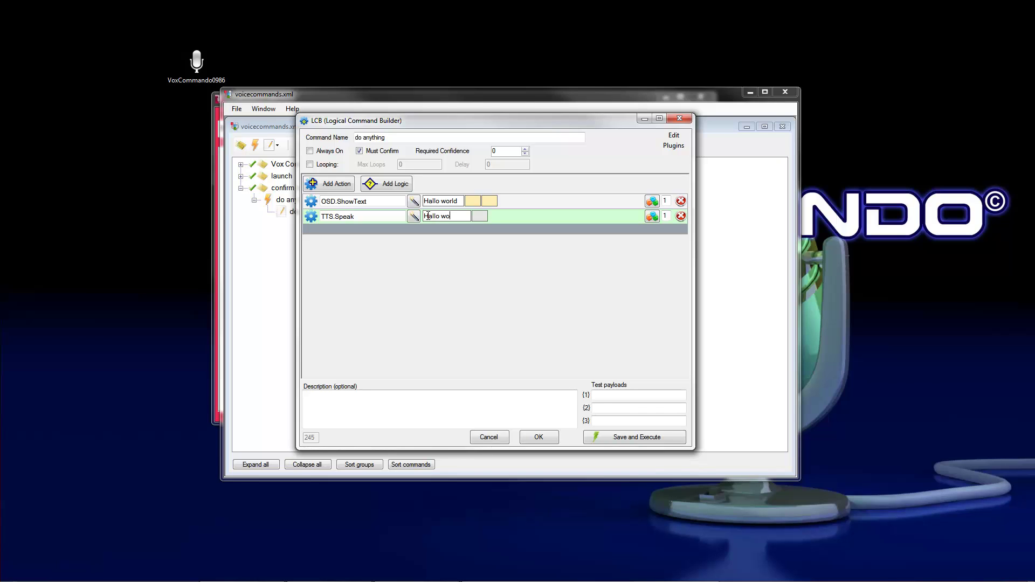
pyautogui.write('rld')
pyautogui.click(539, 438)
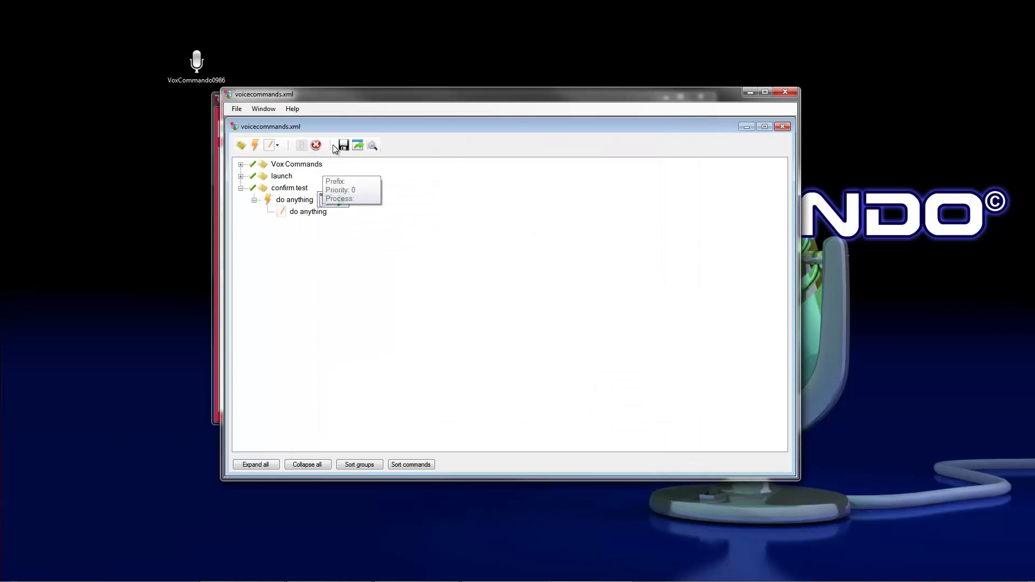
# Step: Save the voice command tree and close the command editor
pyautogui.click(344, 146)
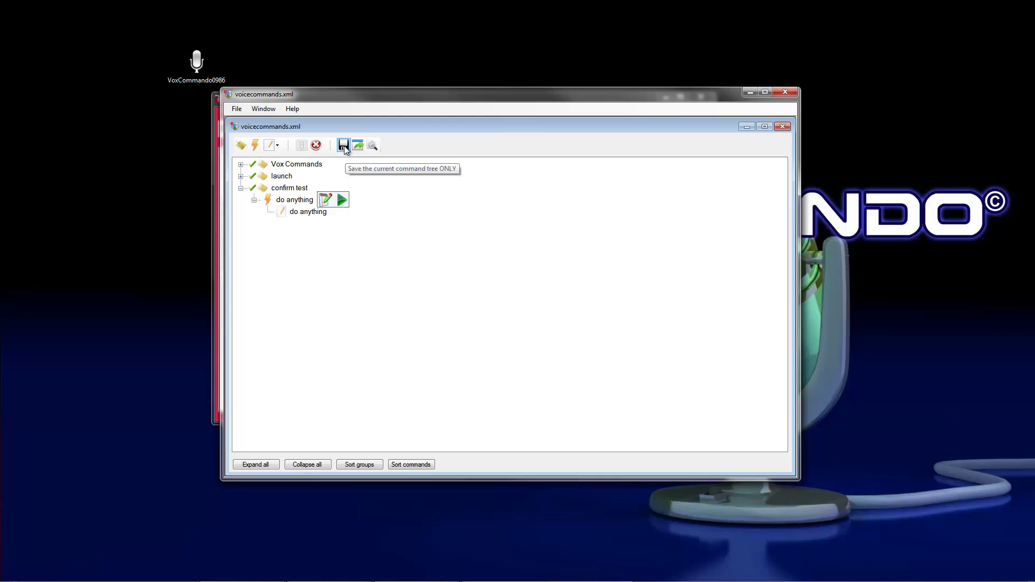
pyautogui.click(776, 91)
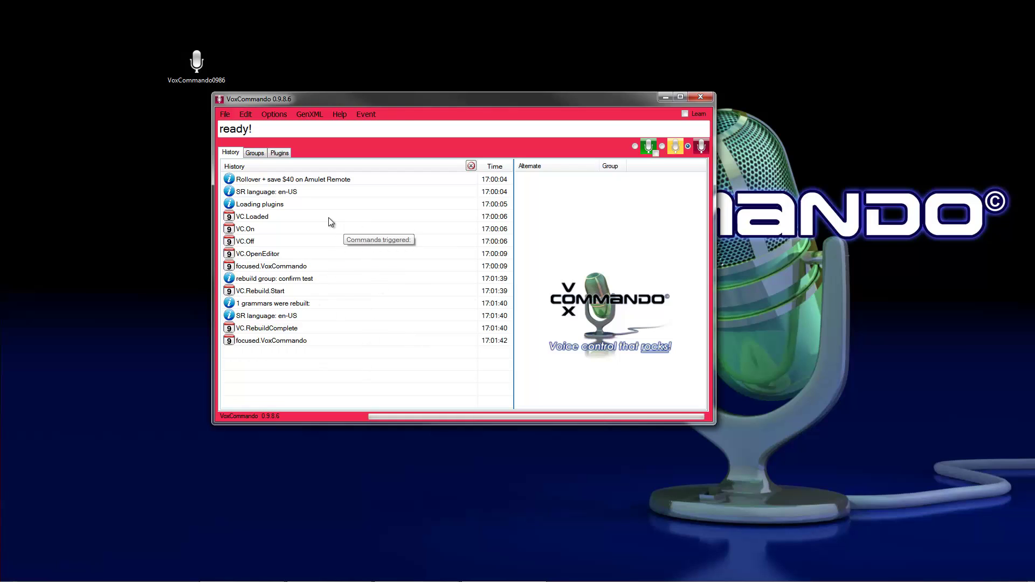
pyautogui.click(225, 114)
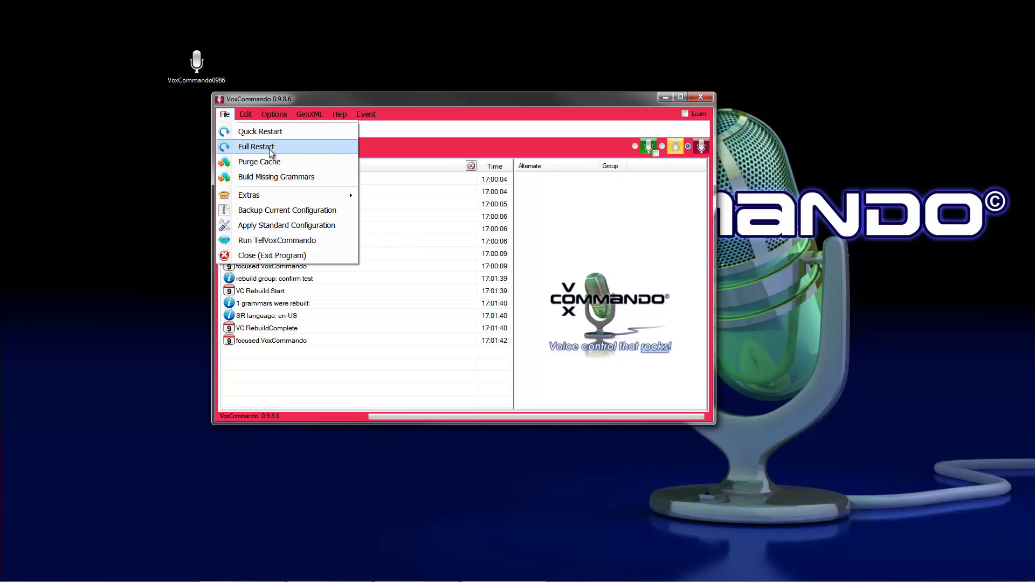
pyautogui.click(372, 259)
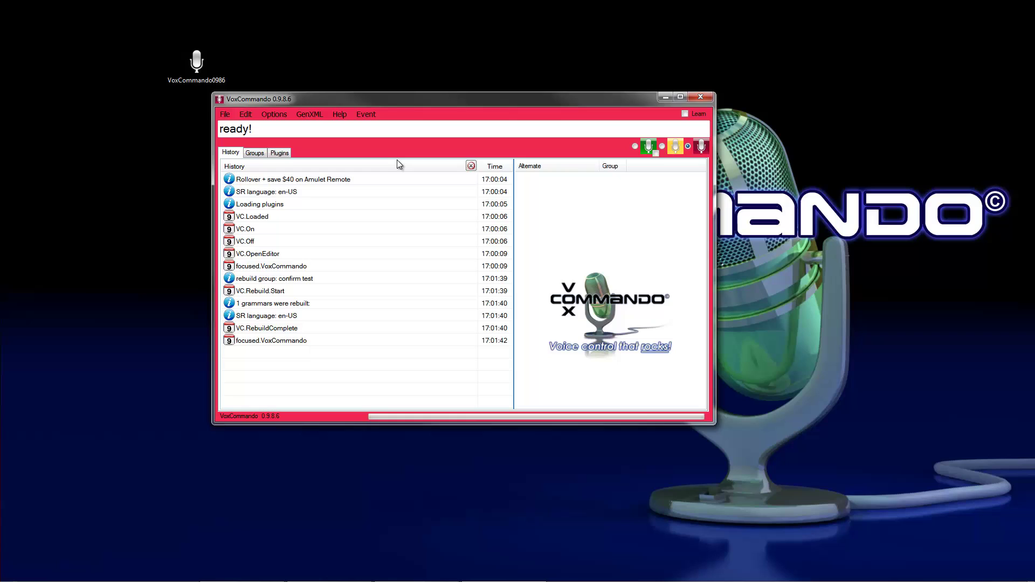
# Step: Clear the history and switch listening on to test "do anything" by voice with yes and no answers, switching it off at the end
pyautogui.click(471, 166)
pyautogui.click(647, 146)
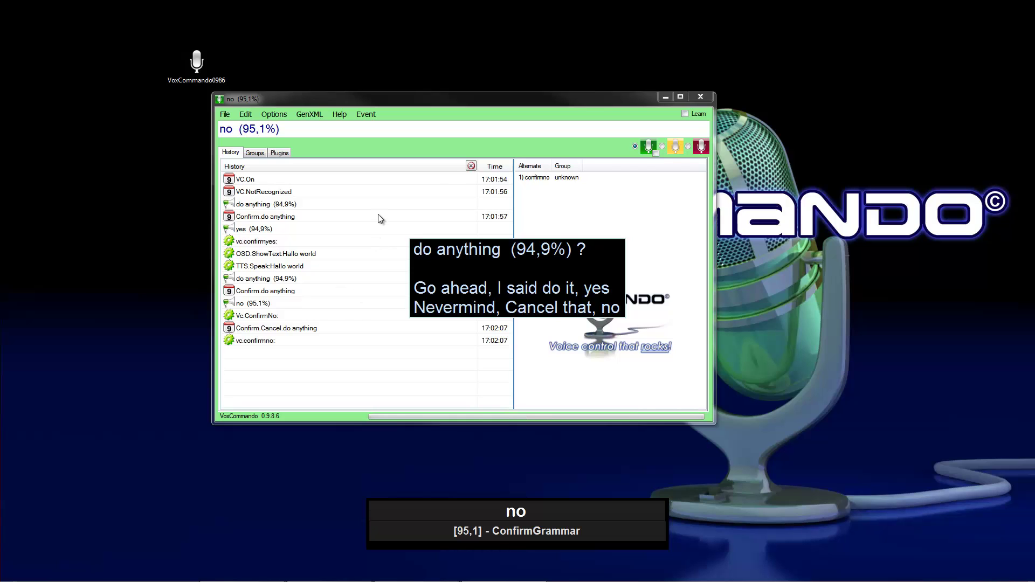
pyautogui.click(696, 148)
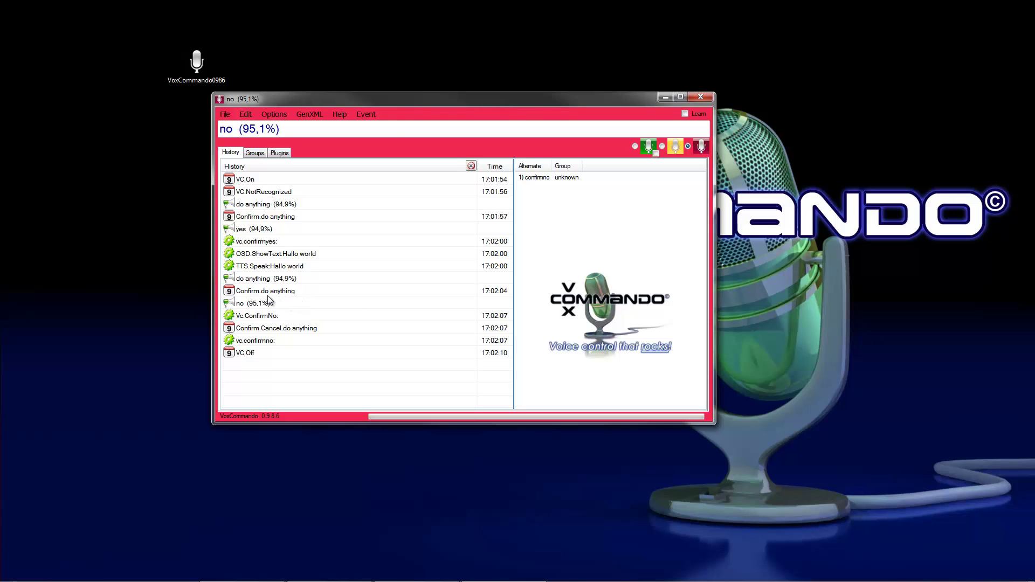
# Step: Reopen the voice command editor and arrange its window so the history list stays visible beside it
pyautogui.moveTo(416, 99); pyautogui.dragTo(445, 102)
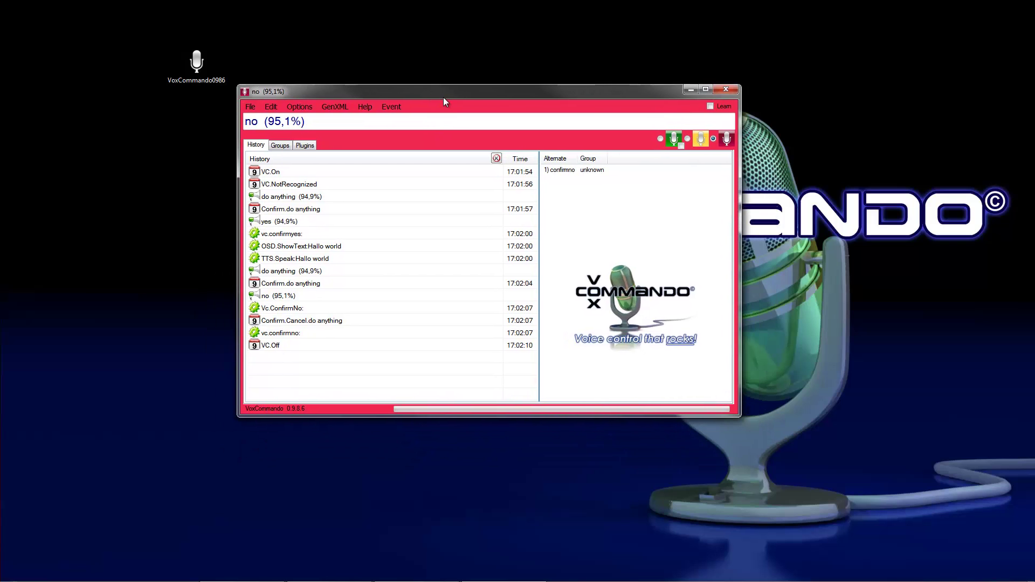
pyautogui.click(272, 107)
pyautogui.click(294, 119)
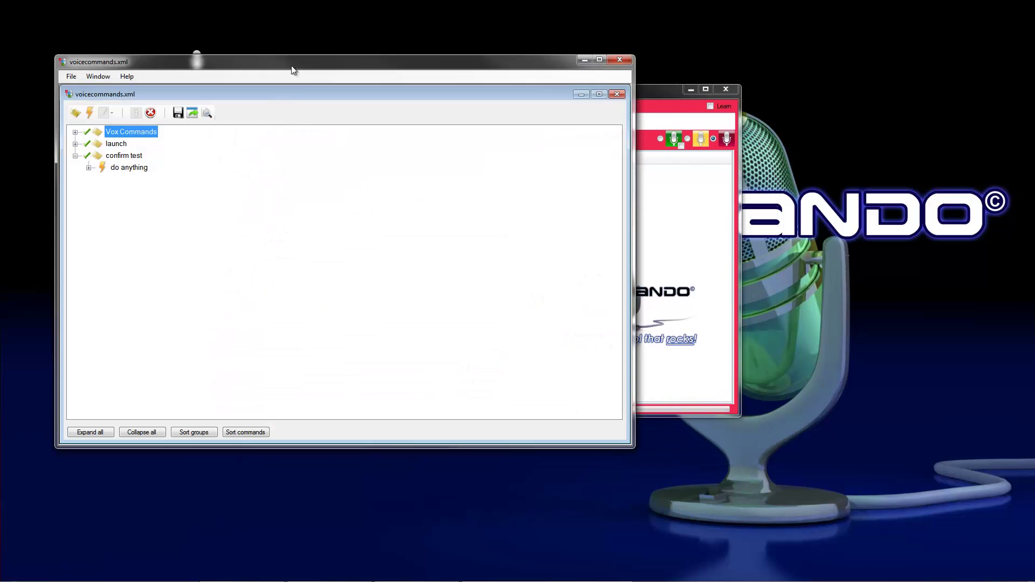
pyautogui.moveTo(290, 66); pyautogui.dragTo(588, 105)
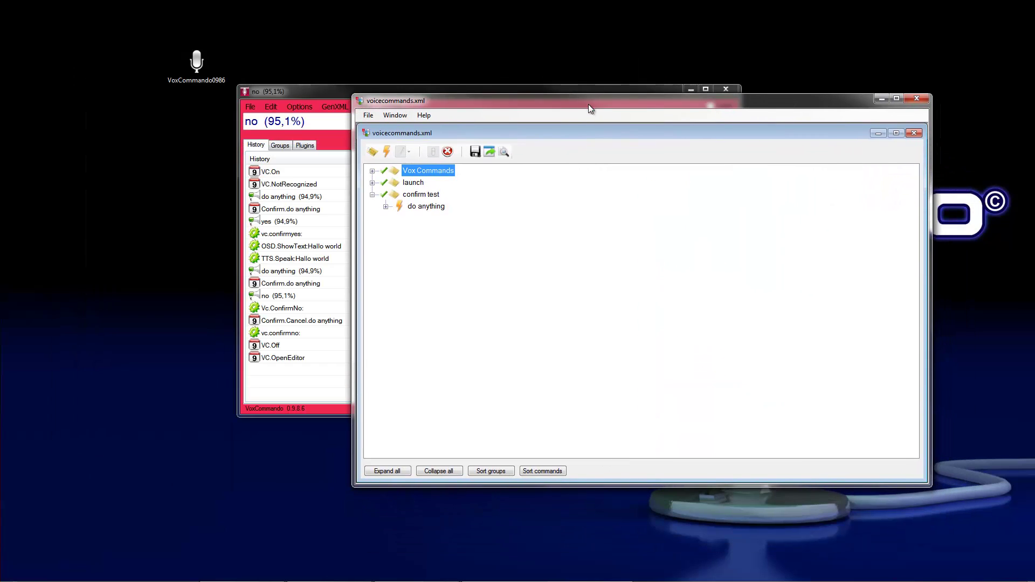
# Step: Add a command named "trigger my command" to the confirm test group
pyautogui.click(394, 195)
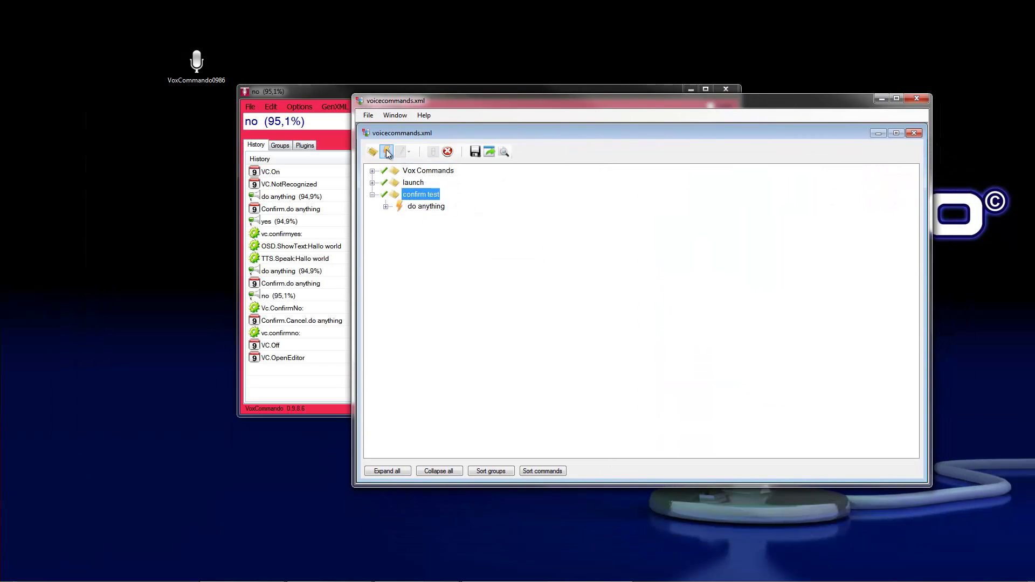
pyautogui.click(387, 152)
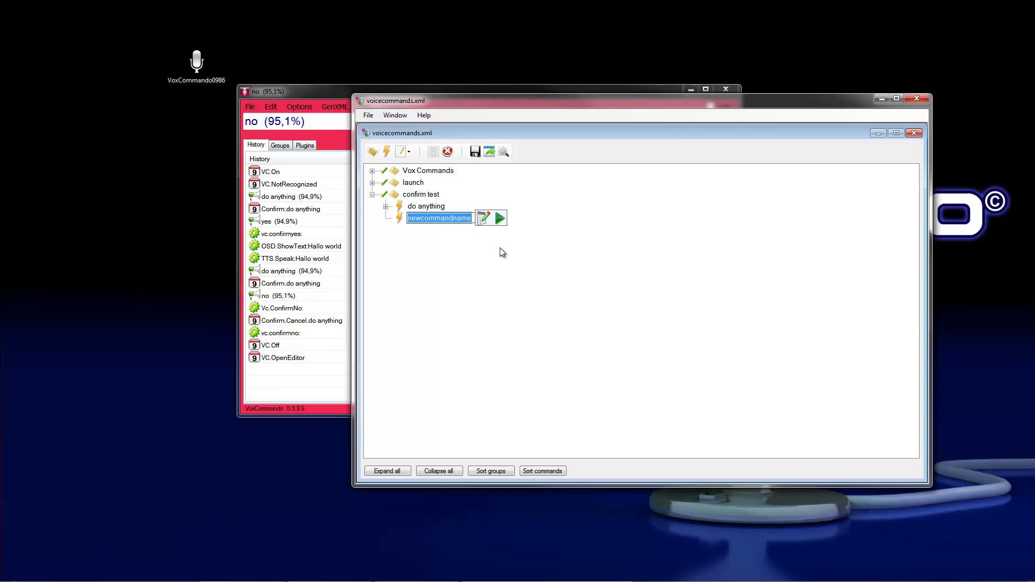
pyautogui.write('trigger my comman')
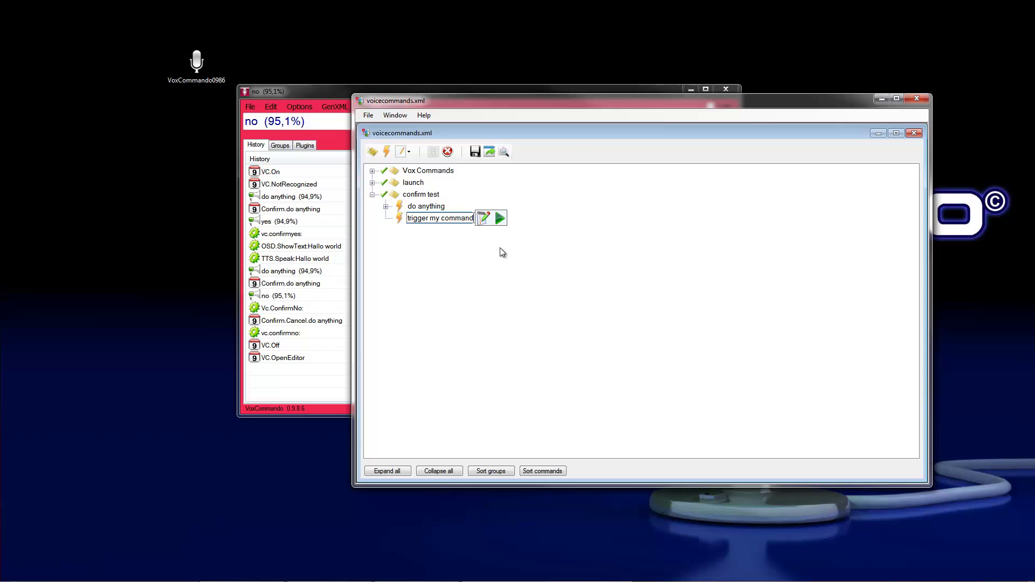
pyautogui.press('Return')
# Step: Give "trigger my command" the Confirm.do anything event from the history as its trigger, leaving no blank placeholder event
pyautogui.click(409, 152)
pyautogui.click(410, 152)
pyautogui.click(410, 152)
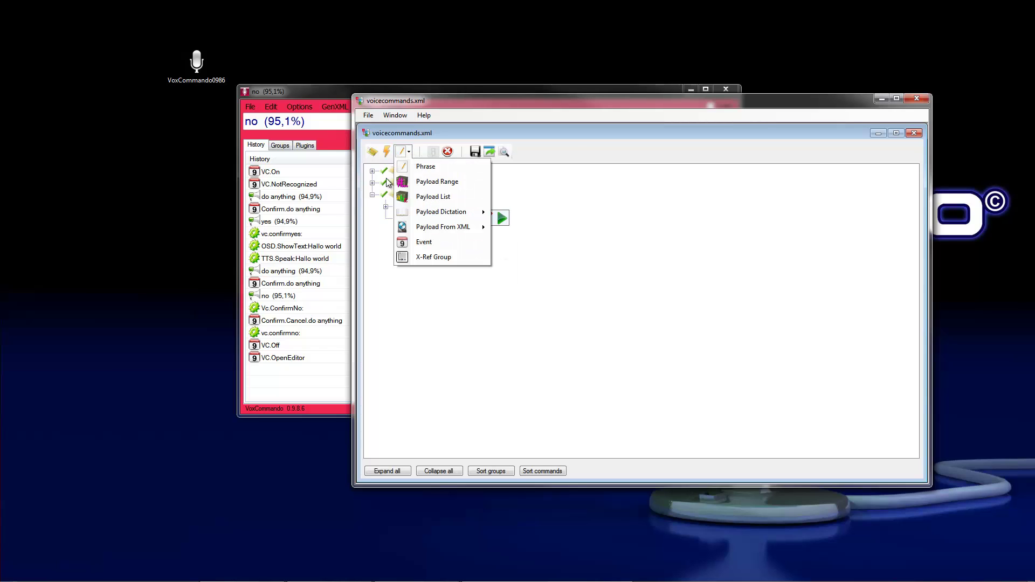
pyautogui.click(432, 244)
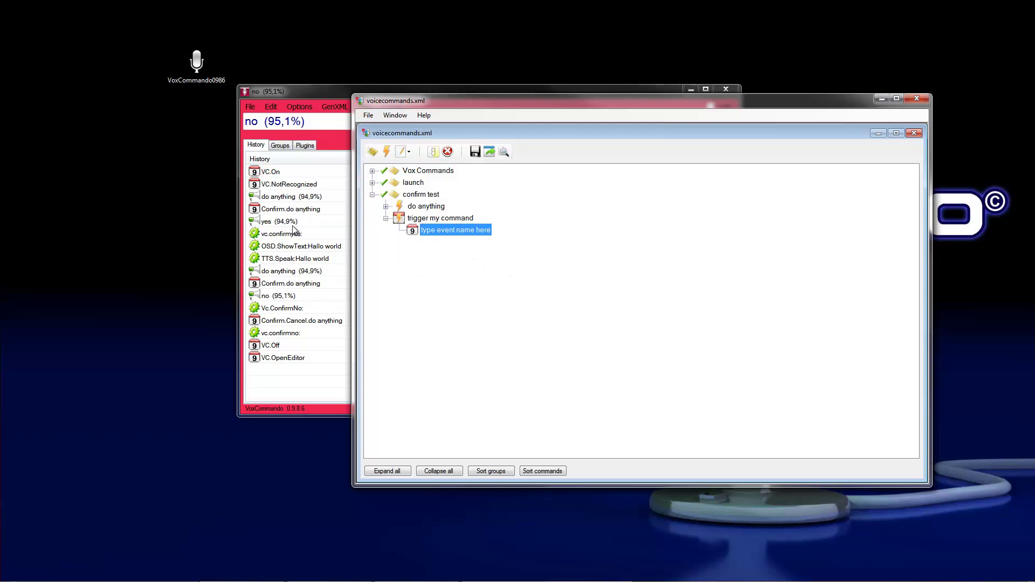
pyautogui.click(283, 285)
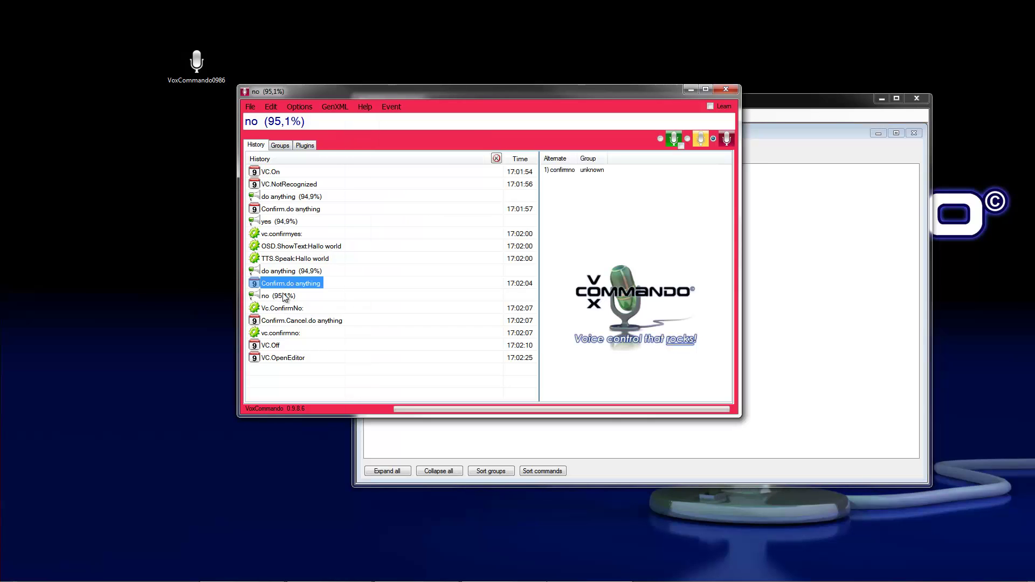
pyautogui.moveTo(495, 91); pyautogui.dragTo(854, 164)
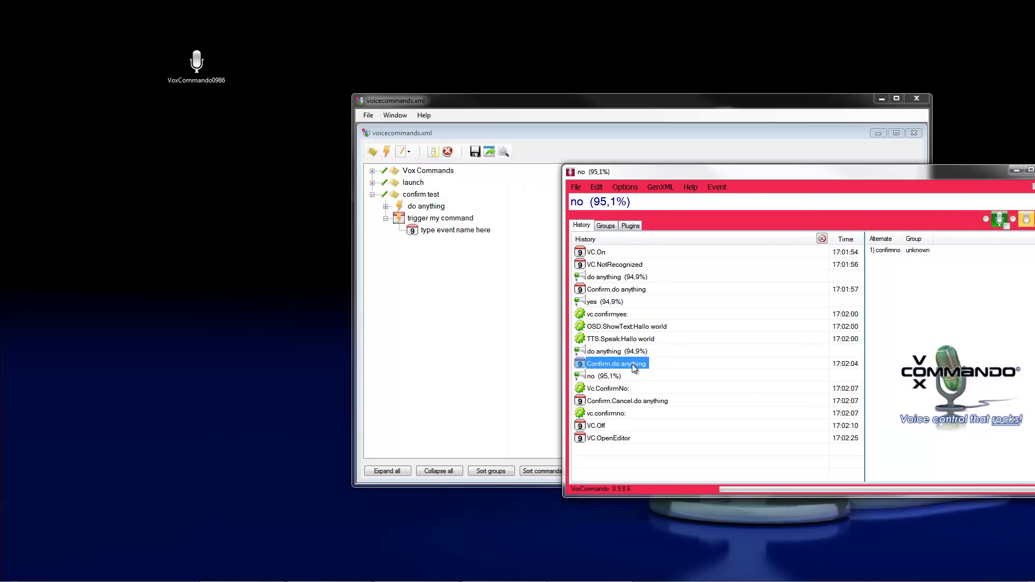
pyautogui.moveTo(632, 364); pyautogui.dragTo(434, 224)
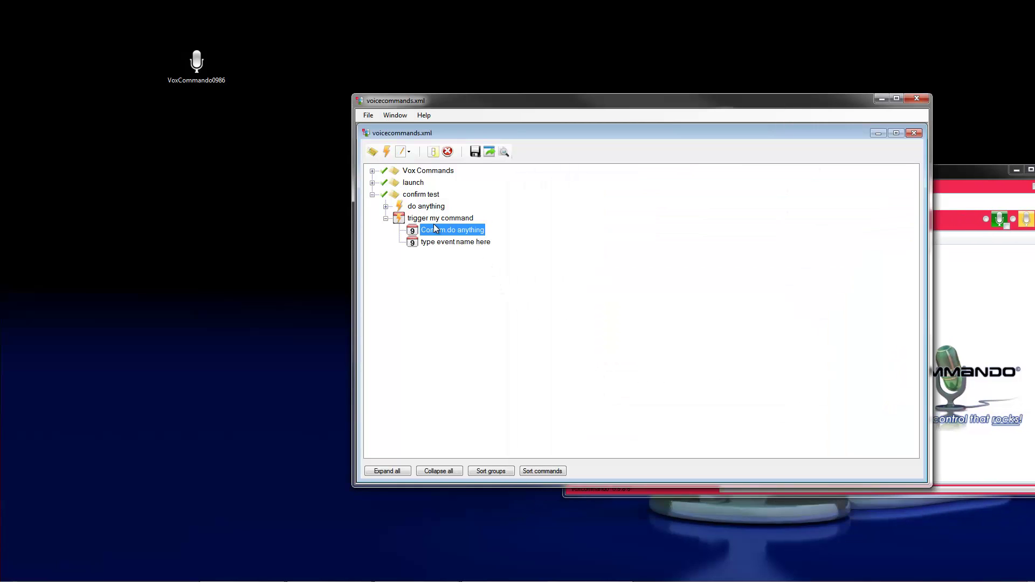
pyautogui.click(448, 151)
# Step: Open "trigger my command" for editing and add an OSD.ShowText action with the text "are you sure to {LastSpoken}"
pyautogui.moveTo(593, 100); pyautogui.dragTo(454, 111)
pyautogui.doubleClick(260, 228)
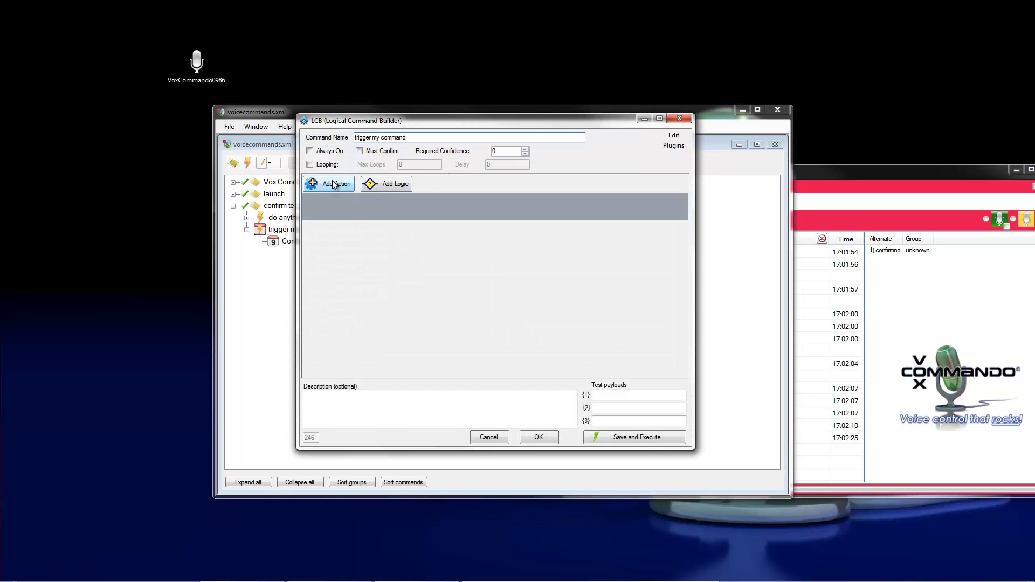
pyautogui.click(335, 185)
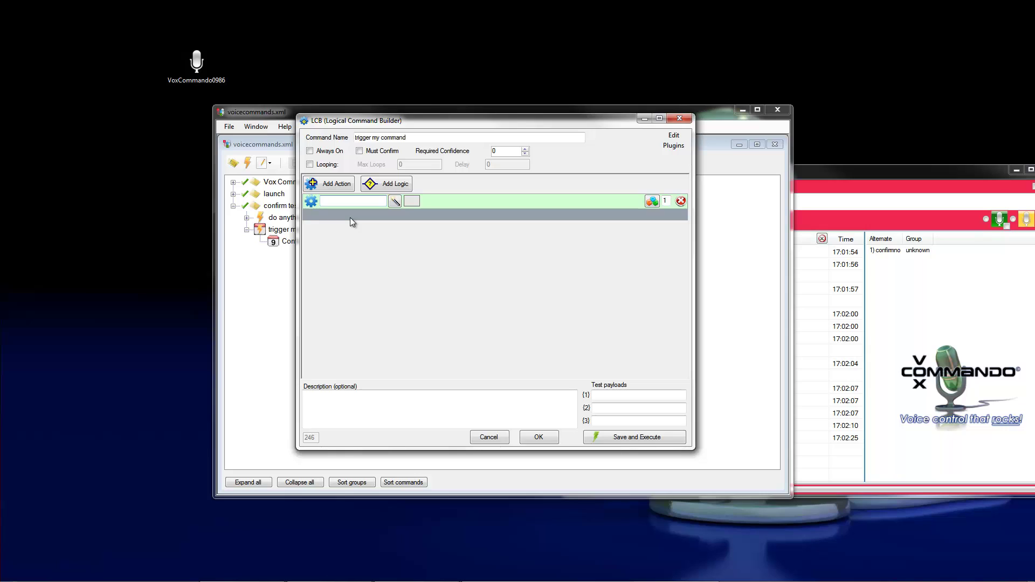
pyautogui.write('osd')
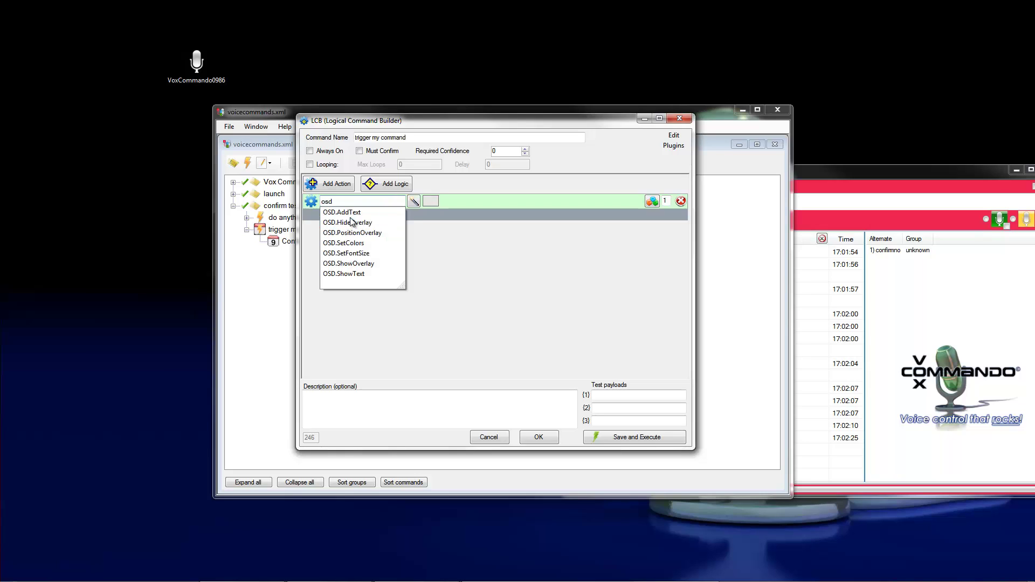
pyautogui.click(349, 273)
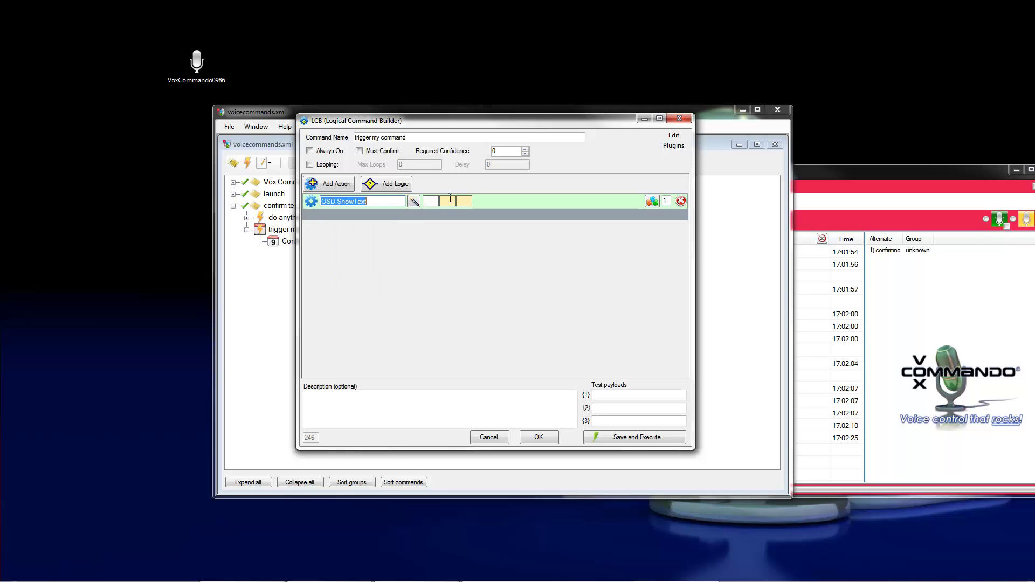
pyautogui.write('are you ')
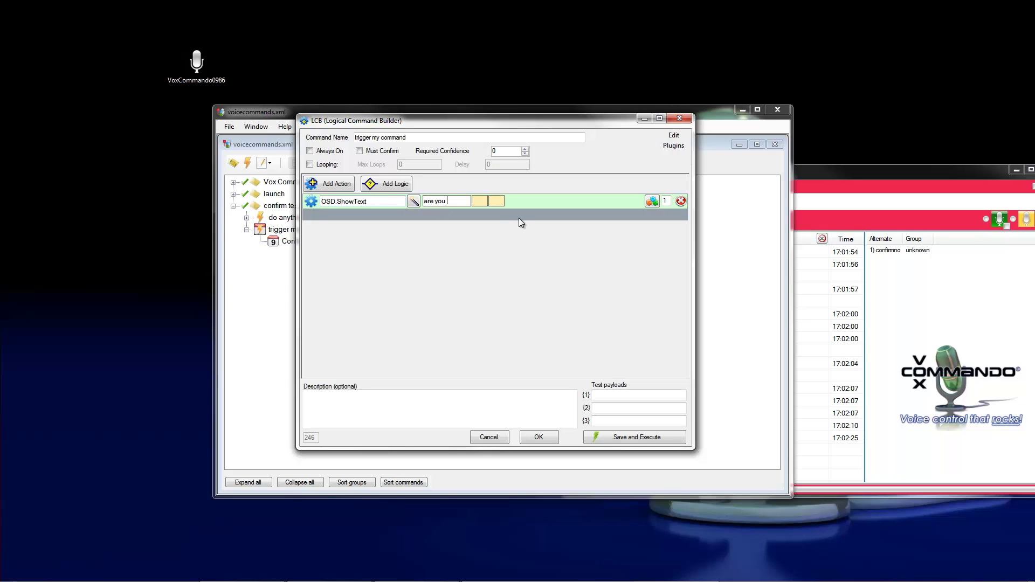
pyautogui.write('sure to {LastSpoken')
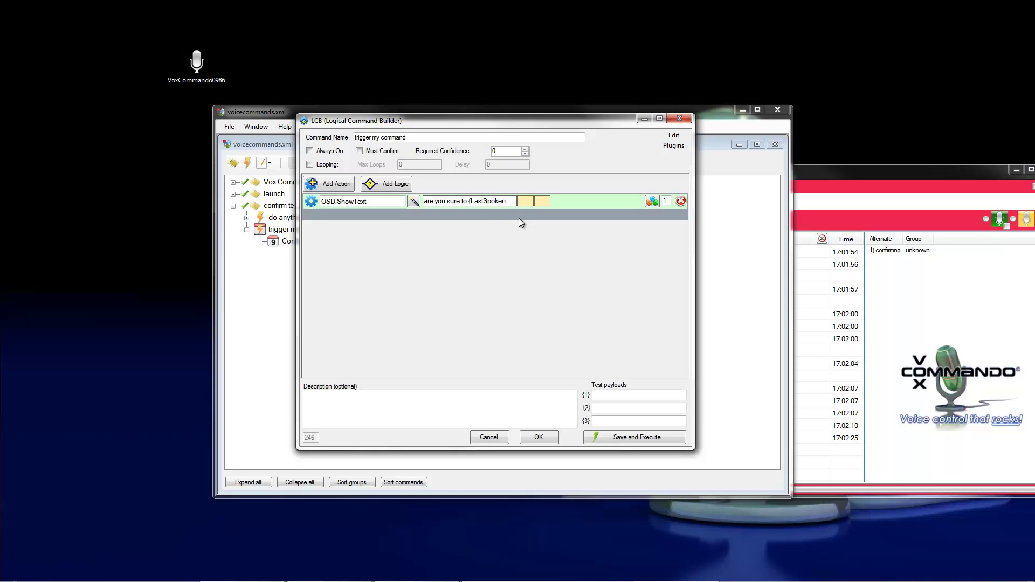
pyautogui.write('}')
# Step: Add a TTS.Speak action that reuses the OSD.ShowText text "are you sure to {LastSpoken}"
pyautogui.click(330, 184)
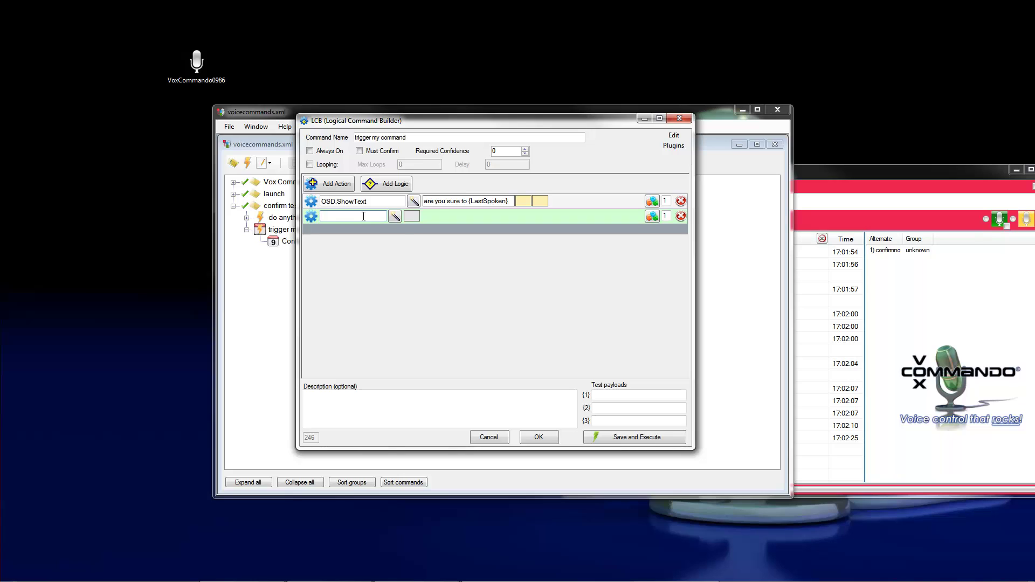
pyautogui.write('tts')
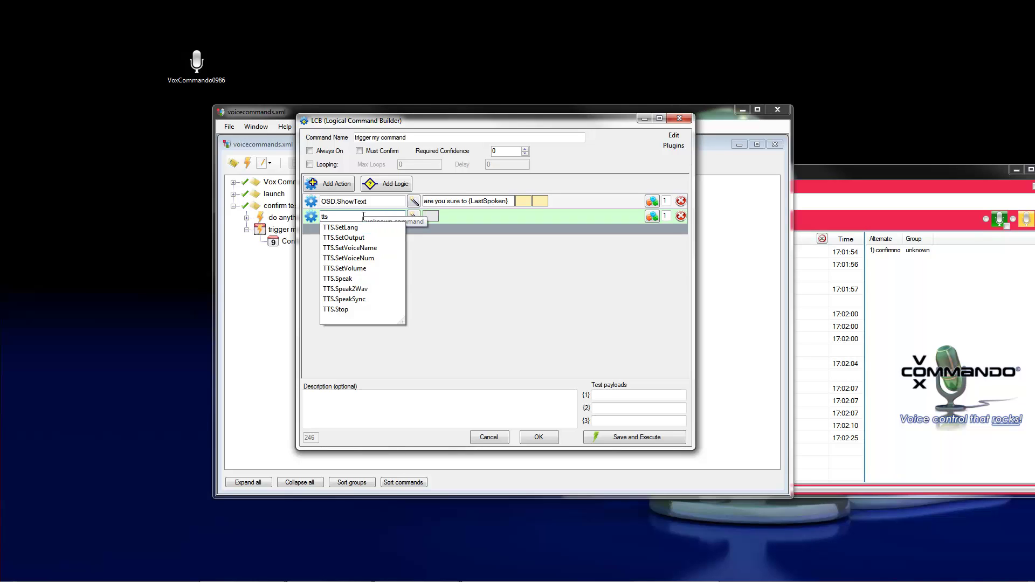
pyautogui.click(370, 279)
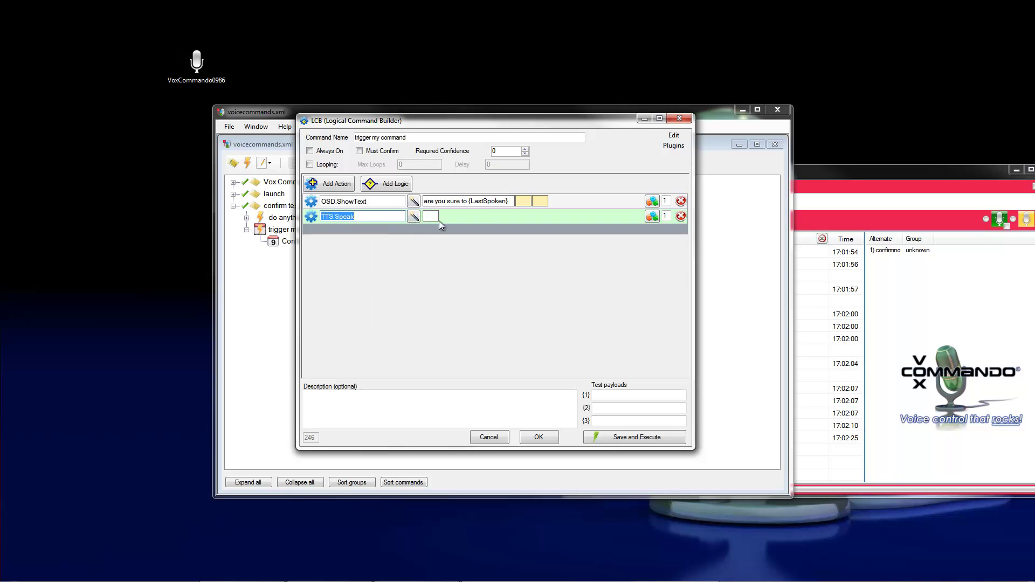
pyautogui.click(513, 202)
pyautogui.hotkey('ctrl', 'c')
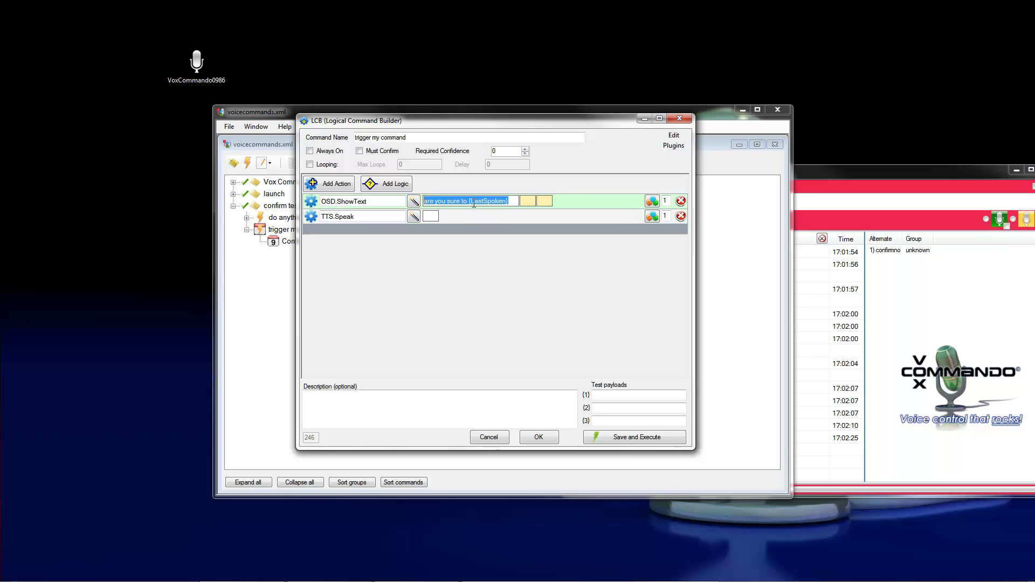
pyautogui.rightClick(475, 205)
pyautogui.click(509, 238)
pyautogui.rightClick(427, 216)
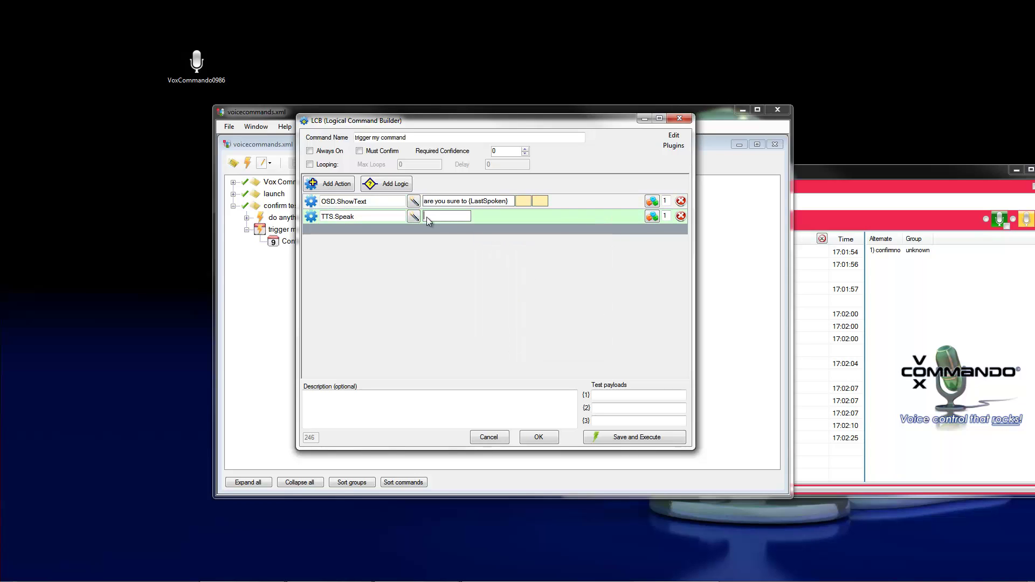
pyautogui.click(448, 265)
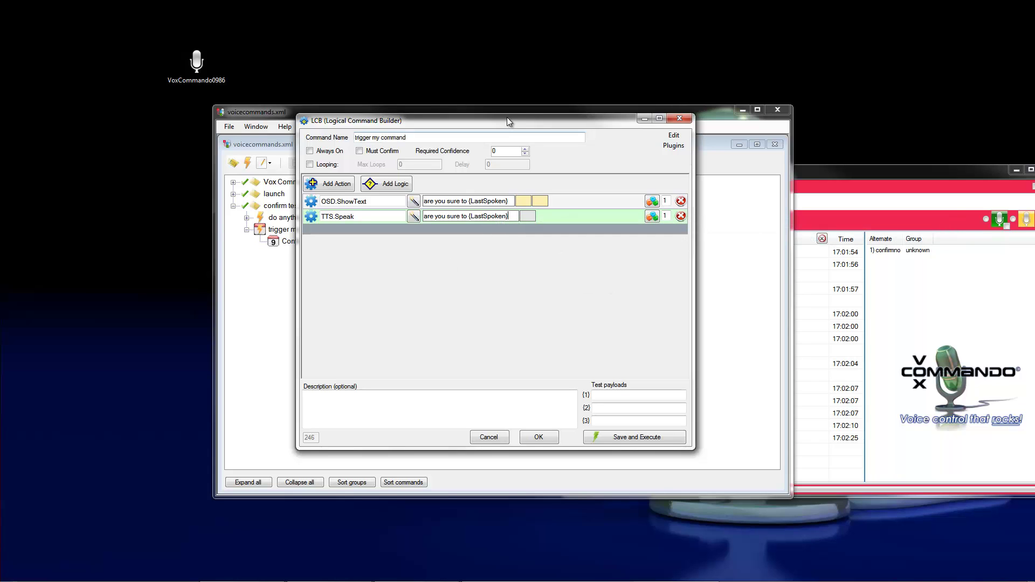
# Step: Accept the command's changes, save the voice command tree and close the editor
pyautogui.moveTo(507, 118); pyautogui.dragTo(560, 166)
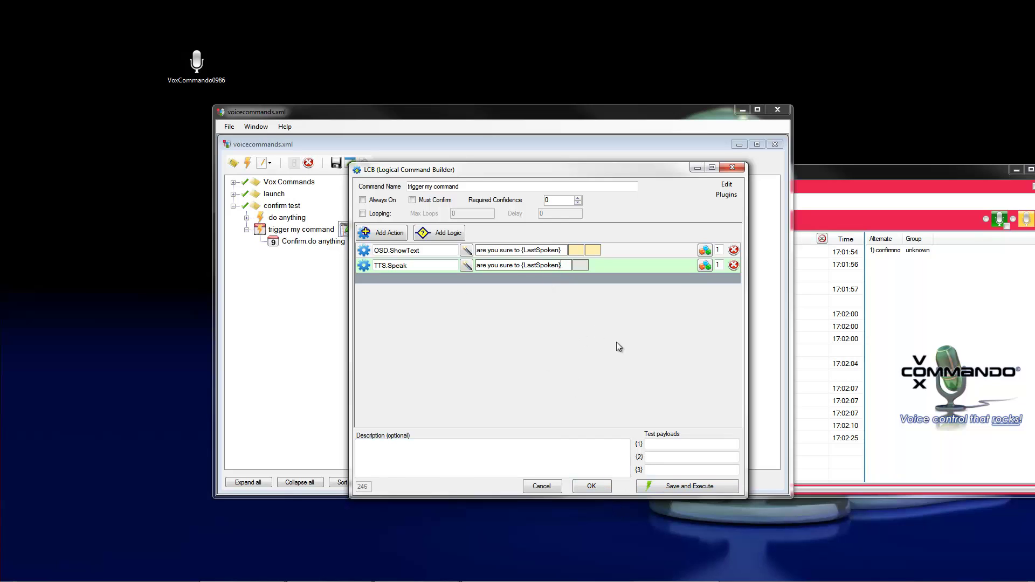
pyautogui.click(604, 487)
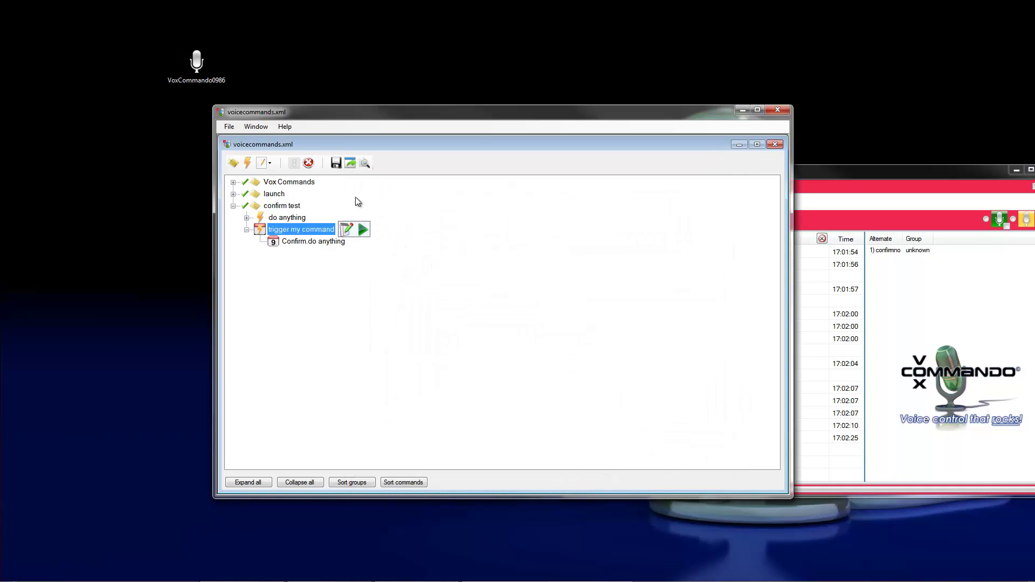
pyautogui.click(336, 162)
pyautogui.click(780, 109)
# Step: Clear the history and switch listening on to test "do anything" by voice with a yes answer, switching it off at the end
pyautogui.moveTo(776, 171); pyautogui.dragTo(502, 126)
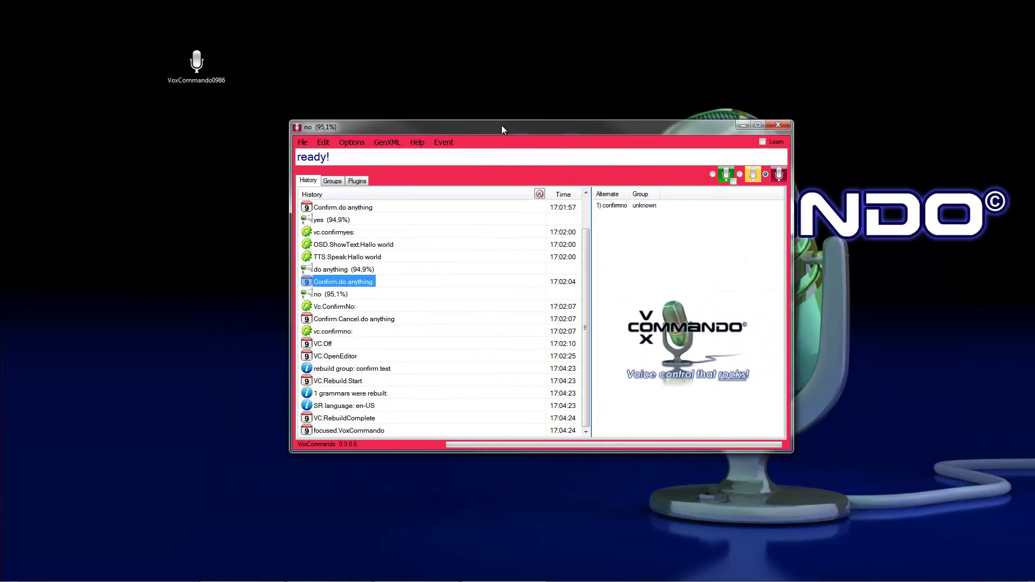
pyautogui.click(539, 195)
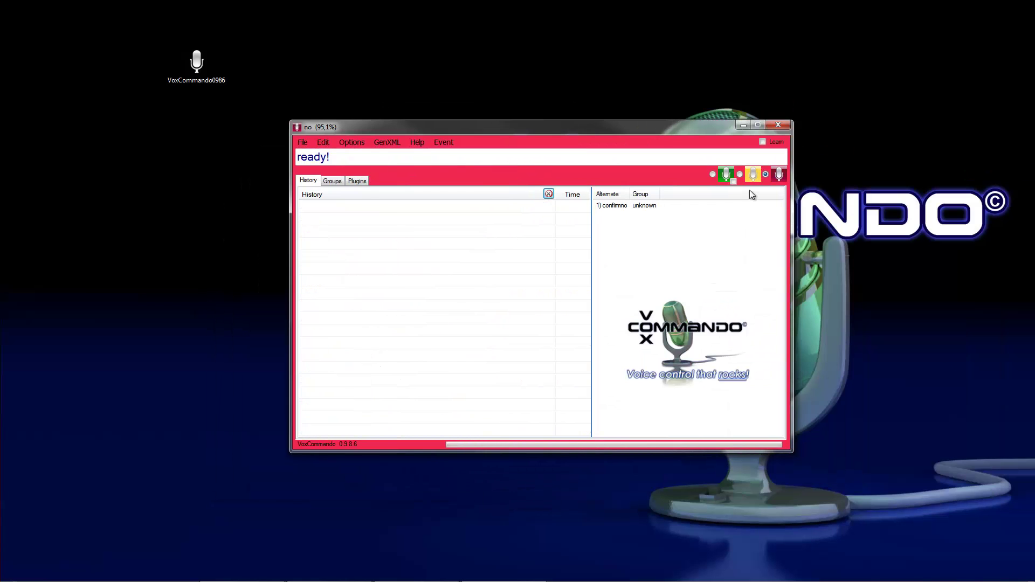
pyautogui.click(717, 175)
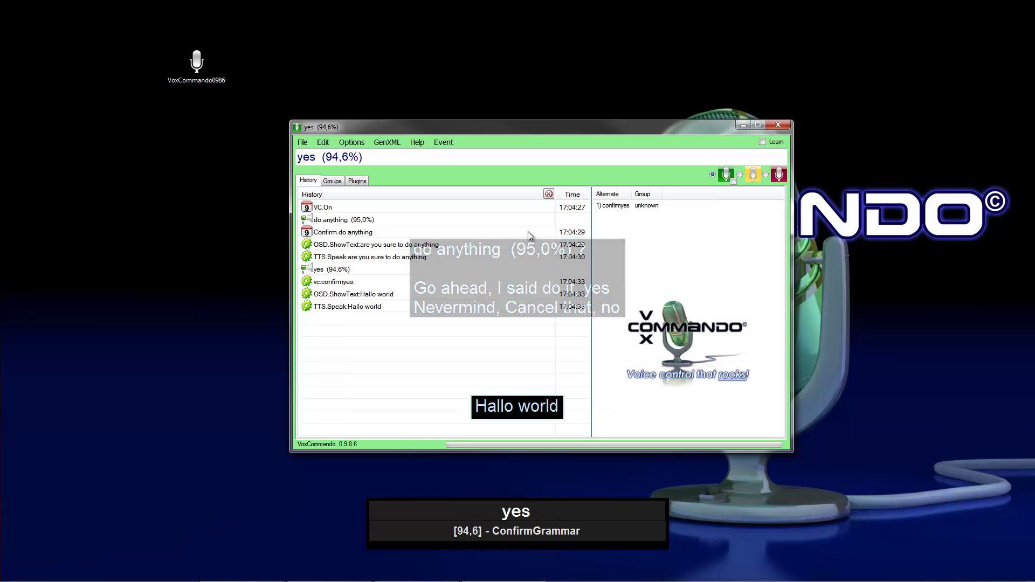
pyautogui.click(773, 179)
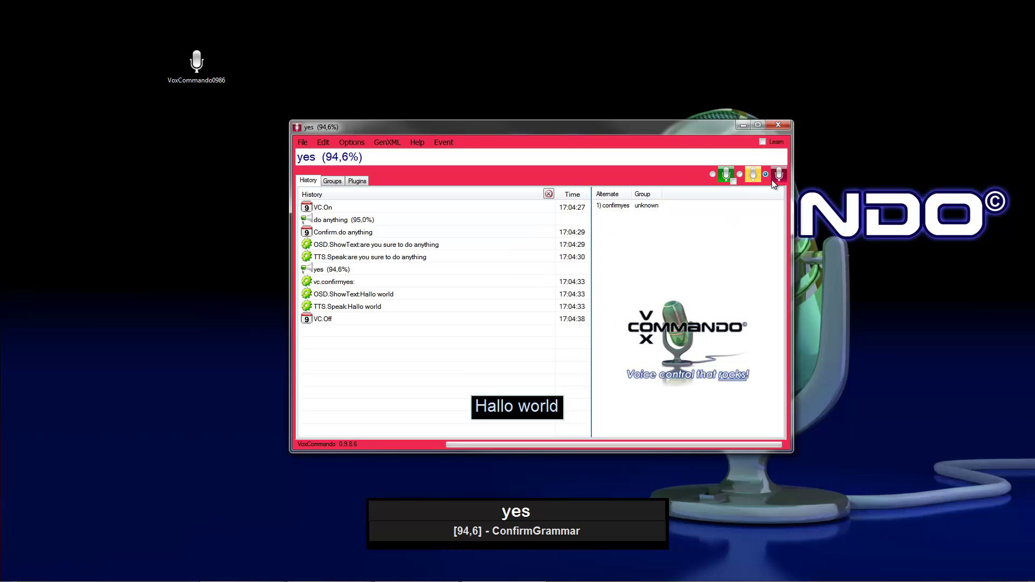